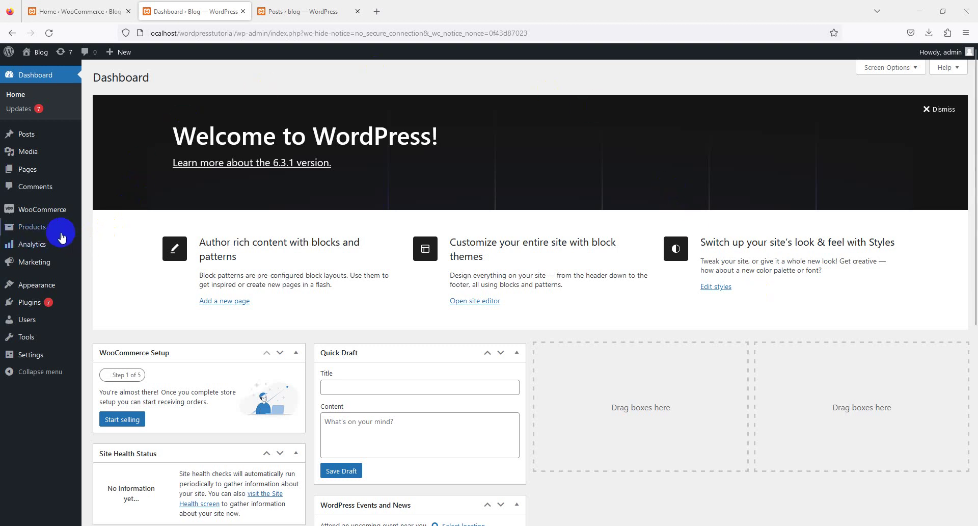
- Start a new product titled TEST, dismissing the product-name tutorial tips
mouse_move(32, 227)
click(105, 225)
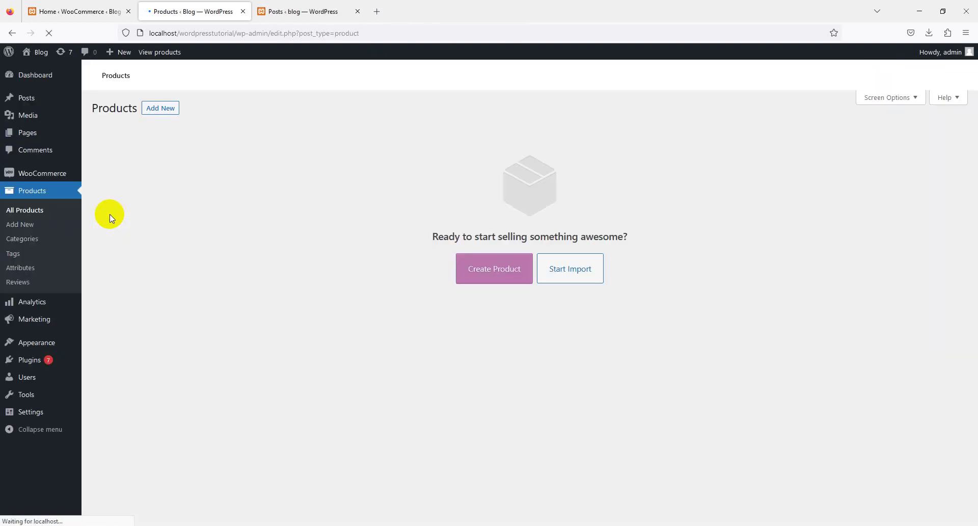
click(507, 277)
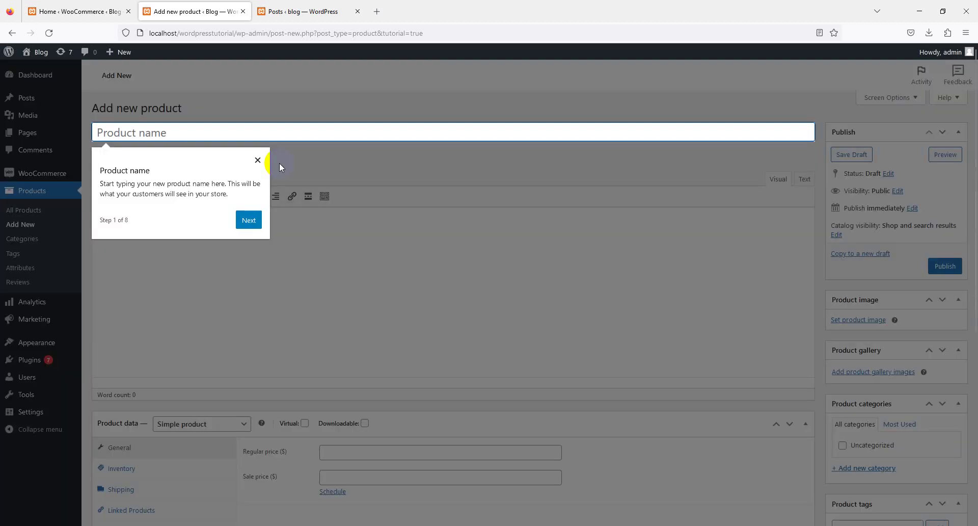
text(TEST)
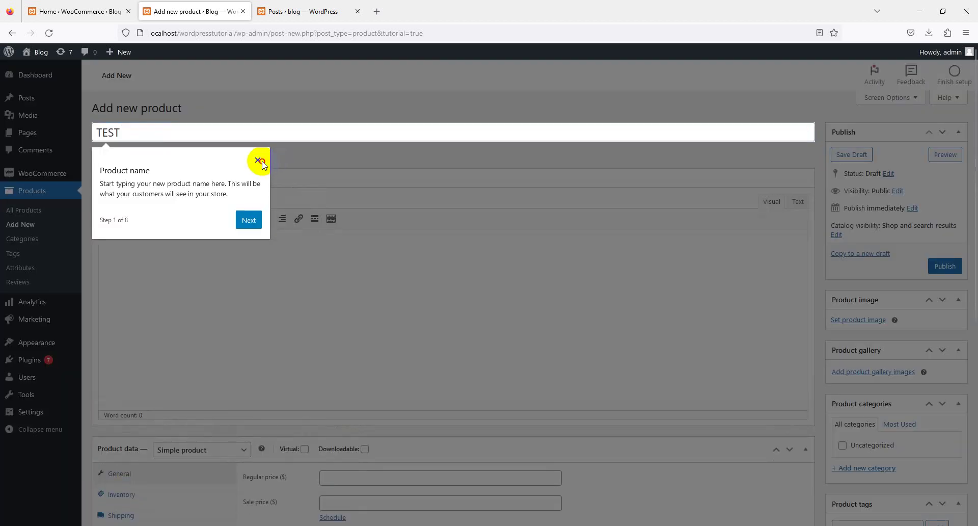
click(258, 161)
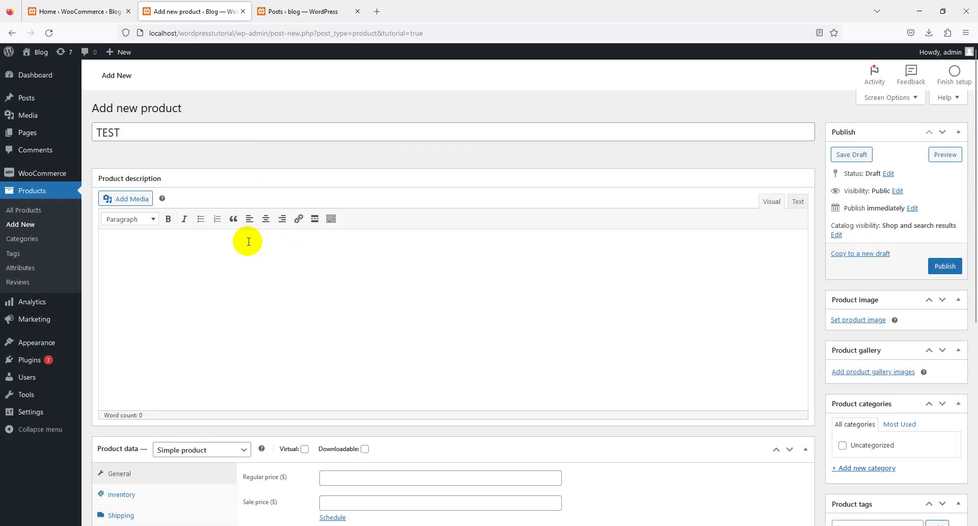
click(212, 131)
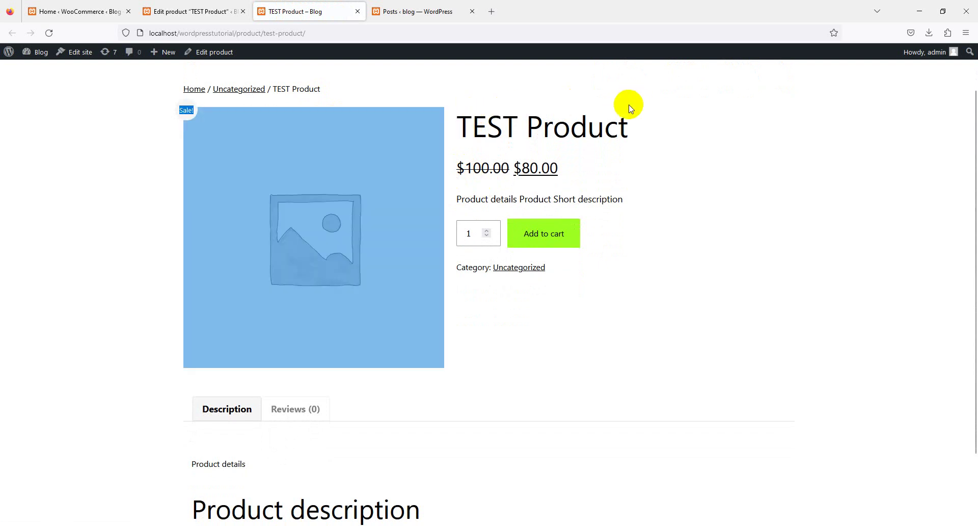
scroll(510, 224, up, 2)
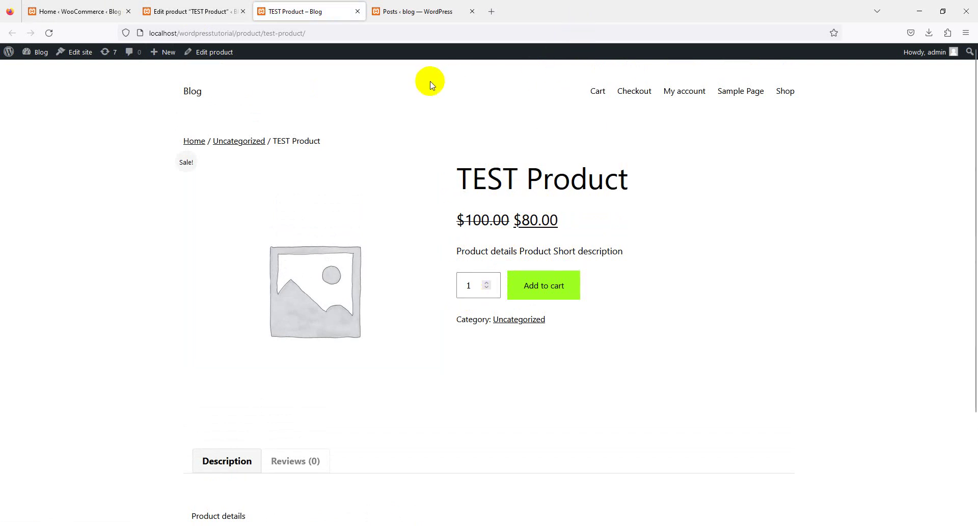
- Go from the WooCommerce home to the Add New Plugins page
click(193, 12)
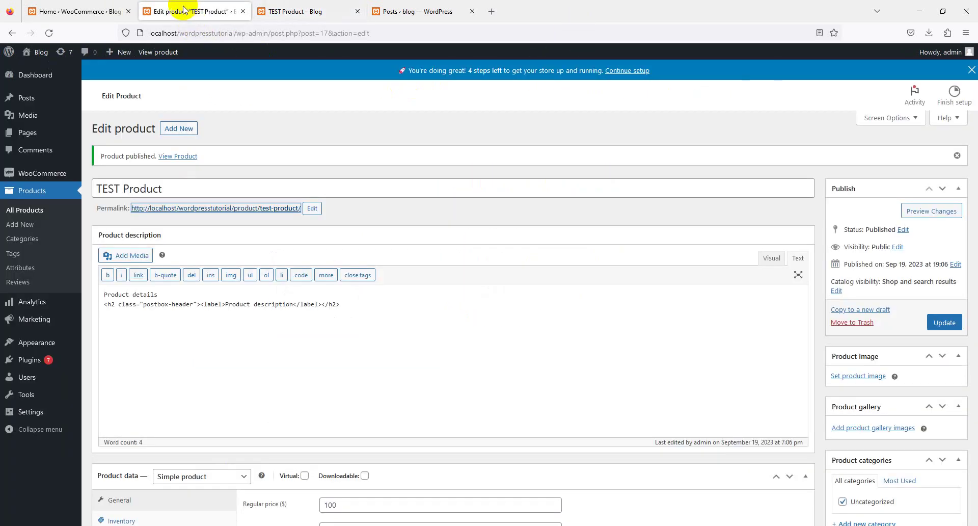
click(122, 11)
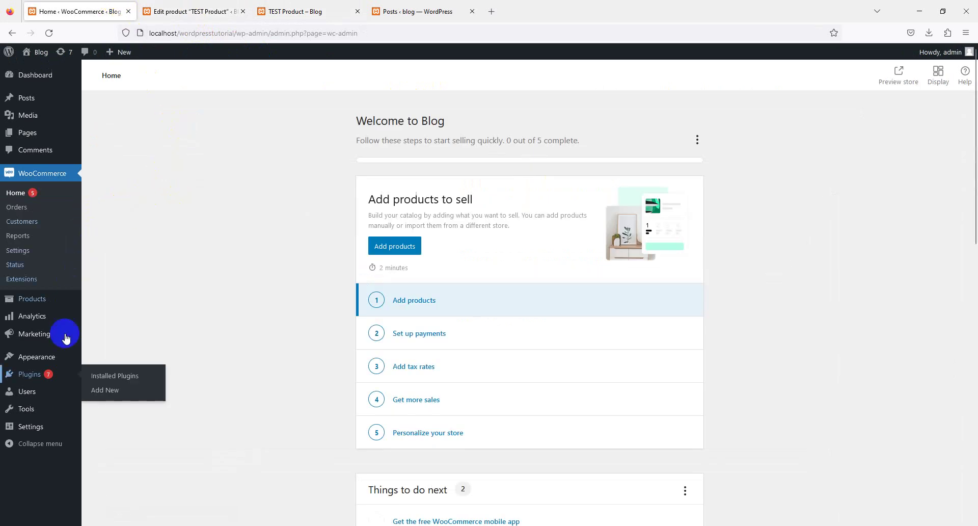
click(116, 390)
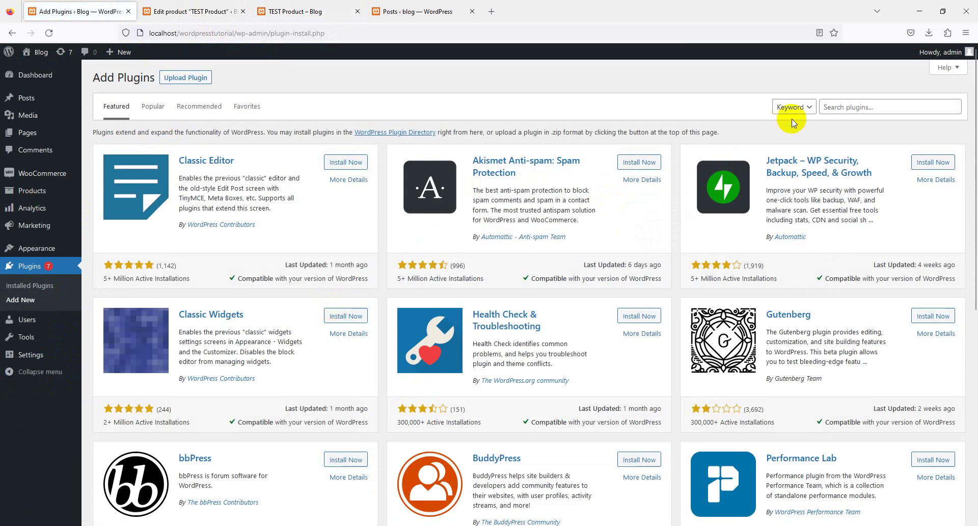
- Search 'product custom' and install Extra product options For WooCommerce
click(836, 106)
text(po)
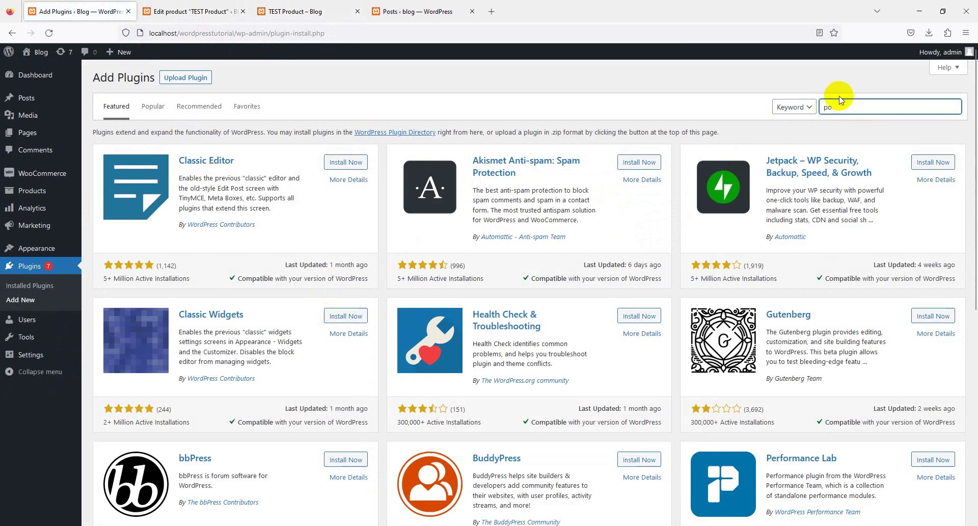
key(BackSpace)
text(roduct custom)
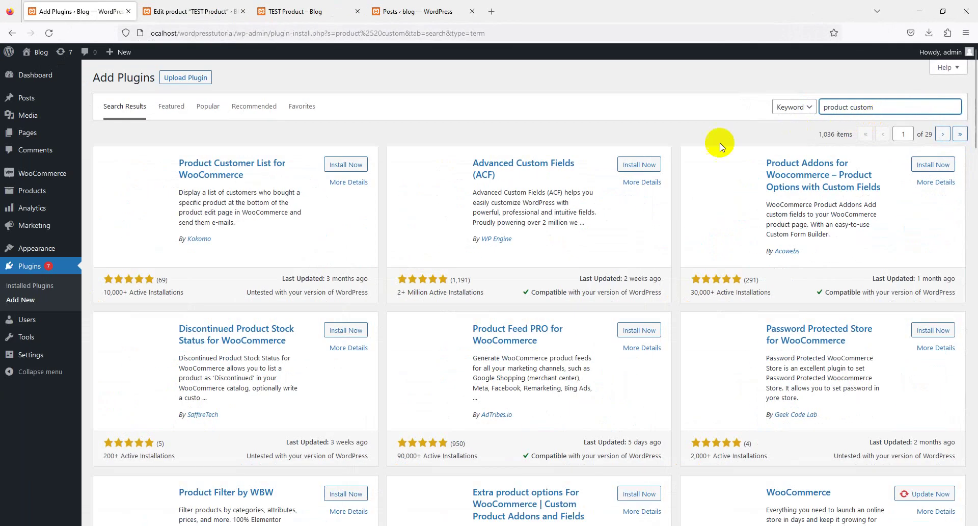
scroll(471, 238, down, 2)
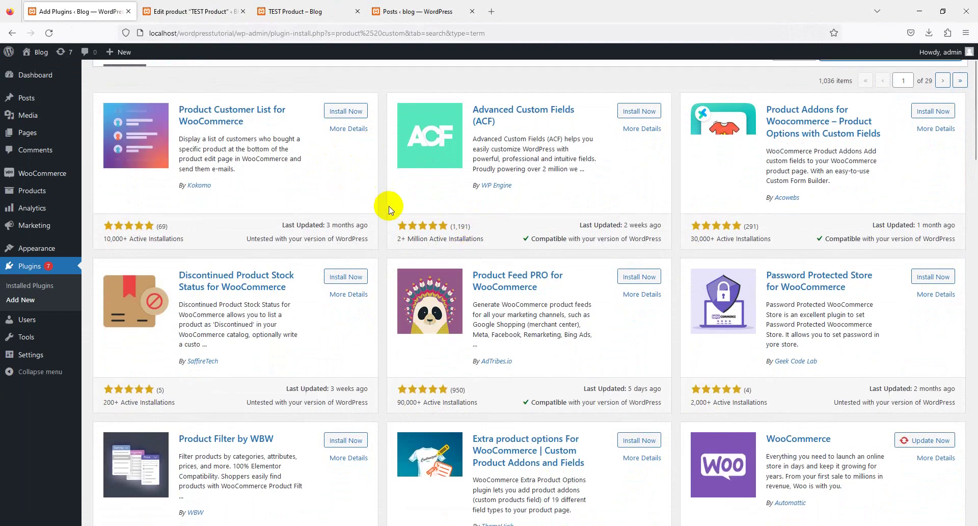
scroll(386, 203, down, 5)
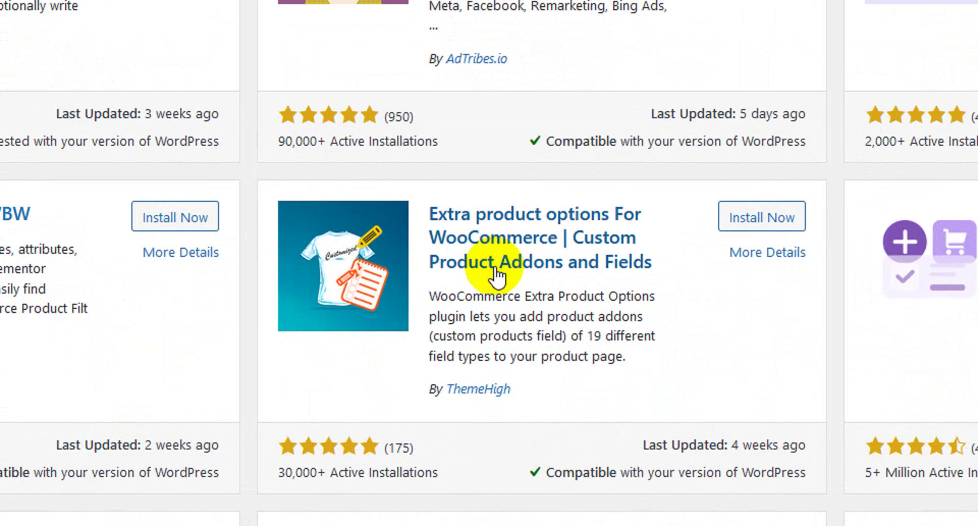
click(743, 224)
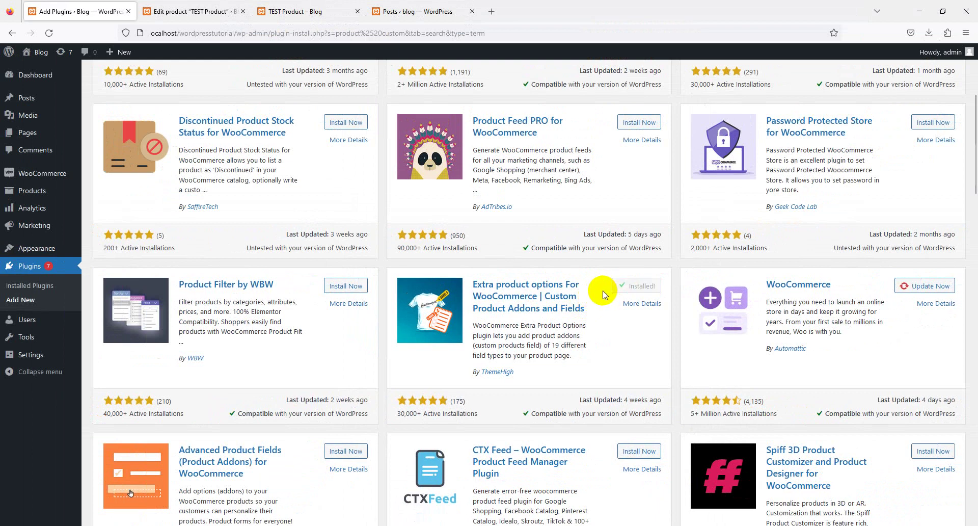
- Activate the plugin, review its Advanced Settings, and return to the empty Product Options list
click(631, 289)
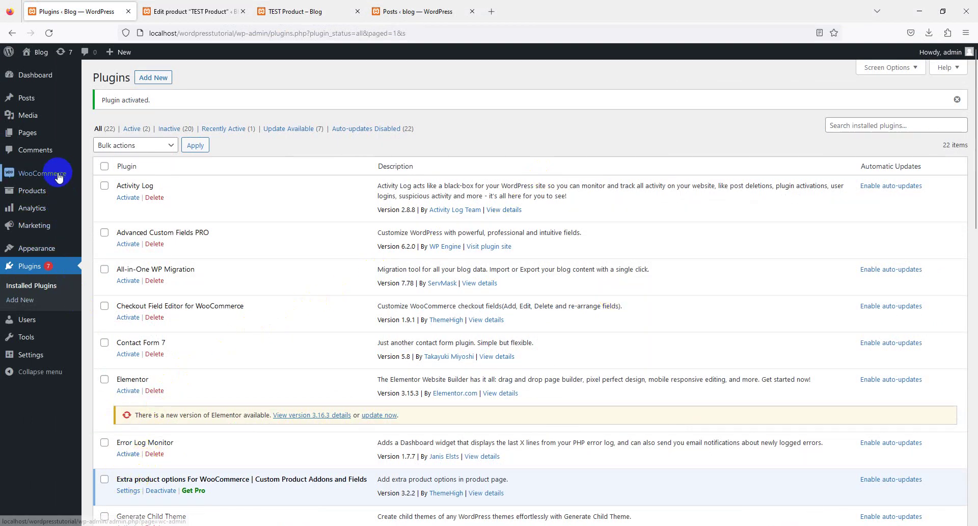
mouse_move(32, 190)
click(111, 278)
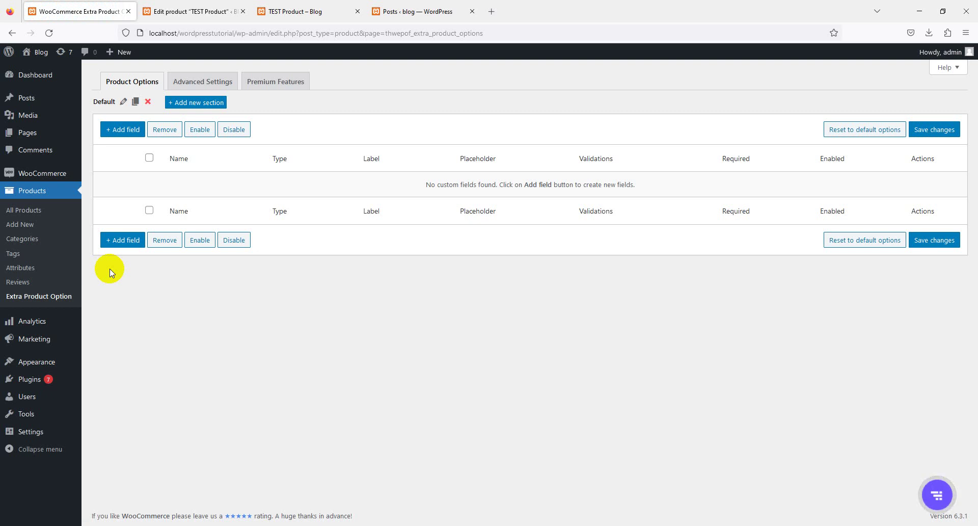
click(214, 80)
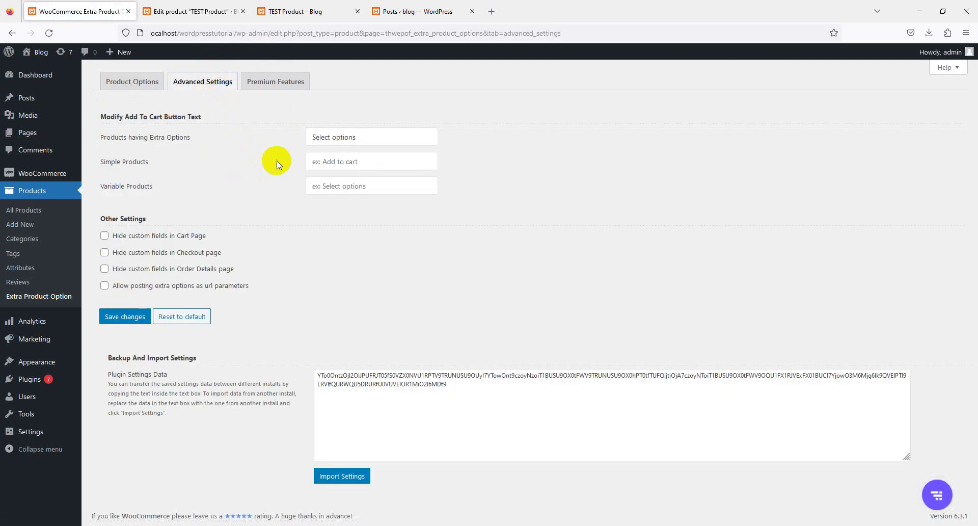
click(329, 137)
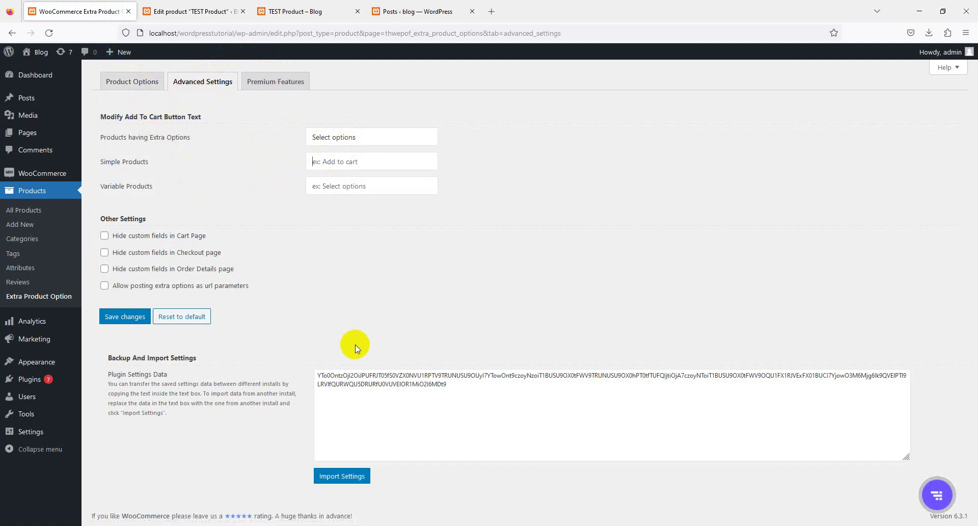
click(355, 375)
click(144, 87)
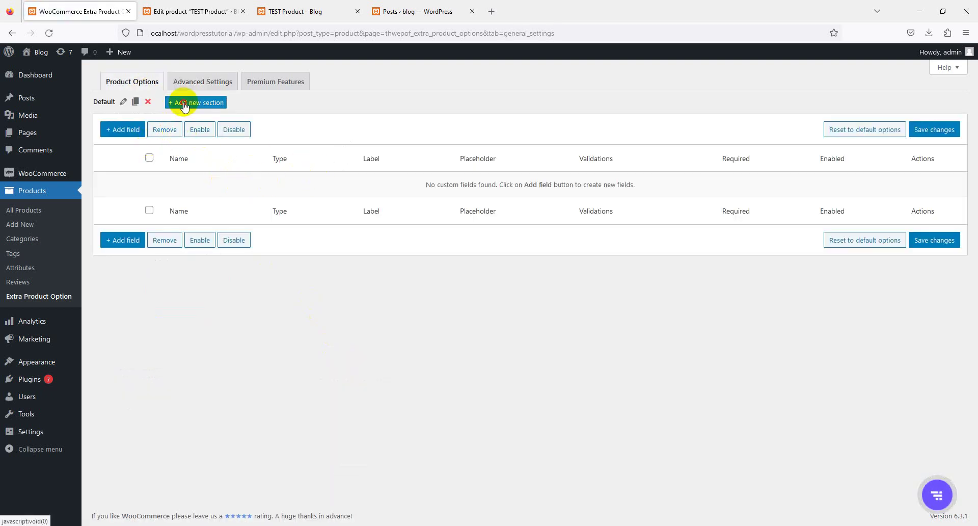
- Retitle the existing Default section 'Extra options'
click(184, 104)
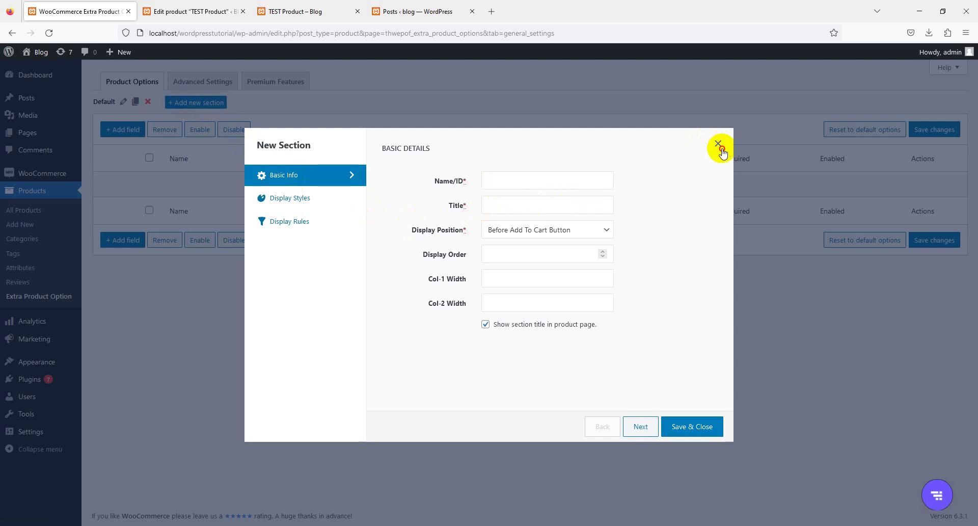
click(719, 146)
click(123, 101)
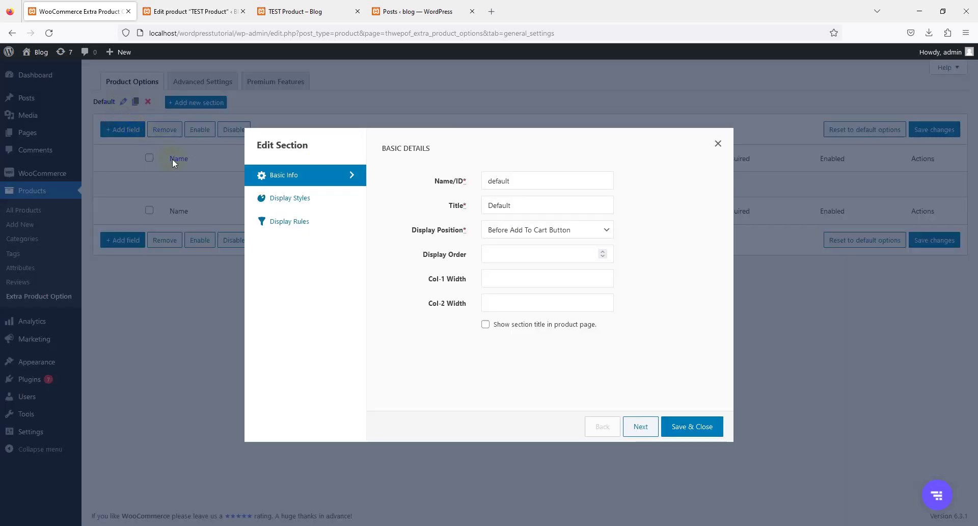
double_click(488, 182)
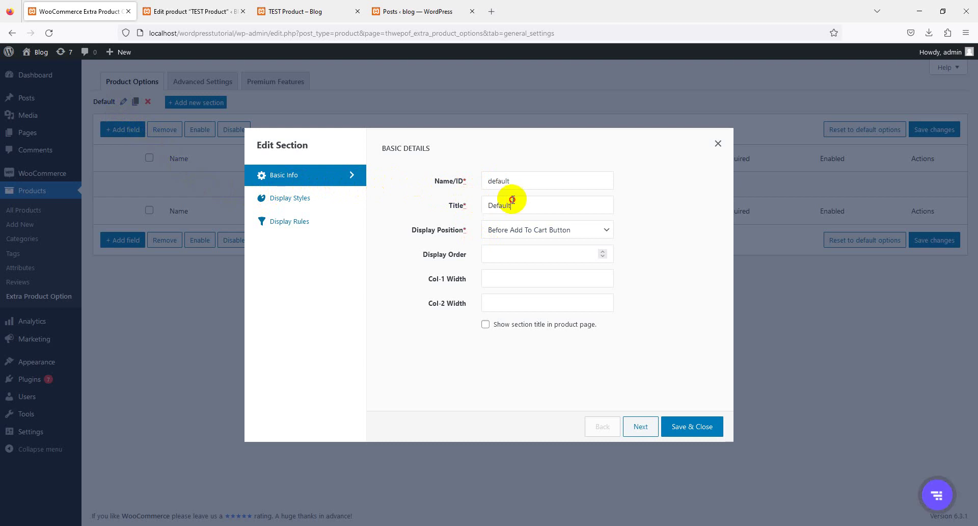
double_click(513, 200)
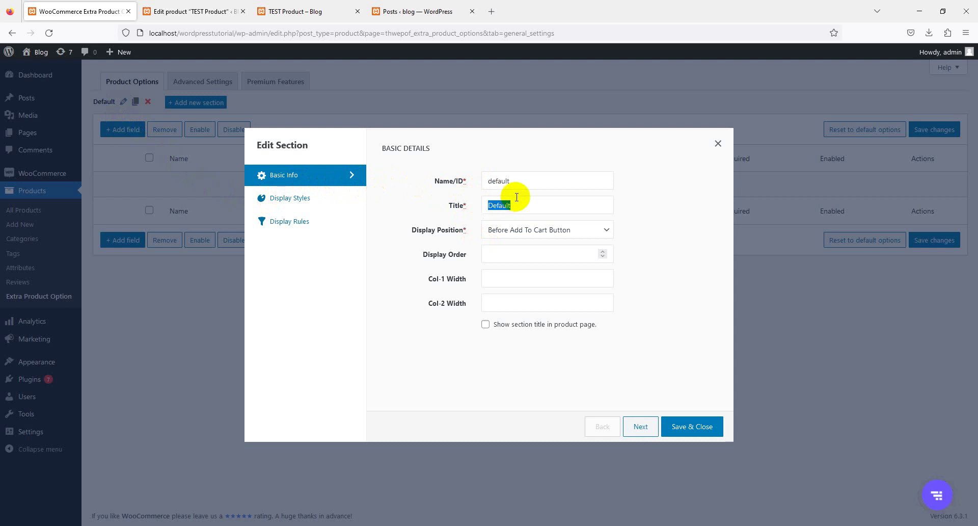
text(Extra option)
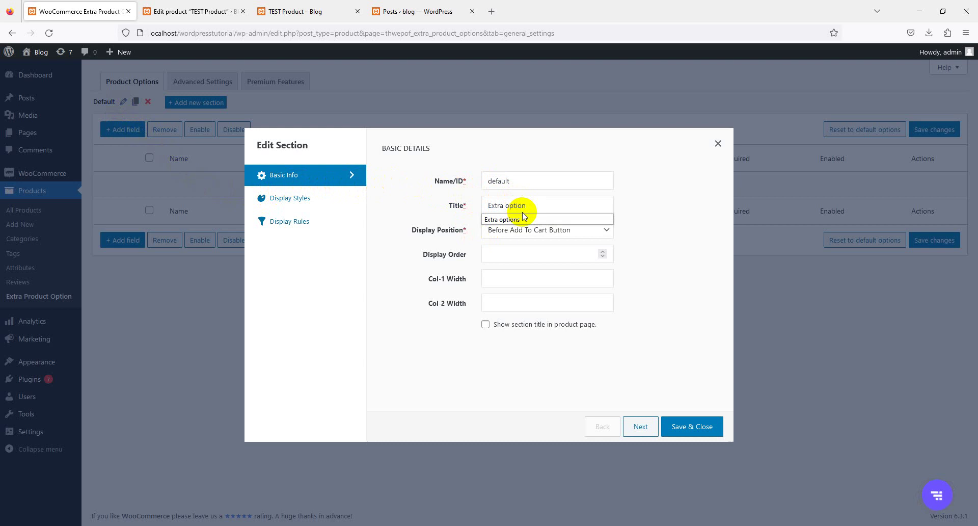
click(521, 219)
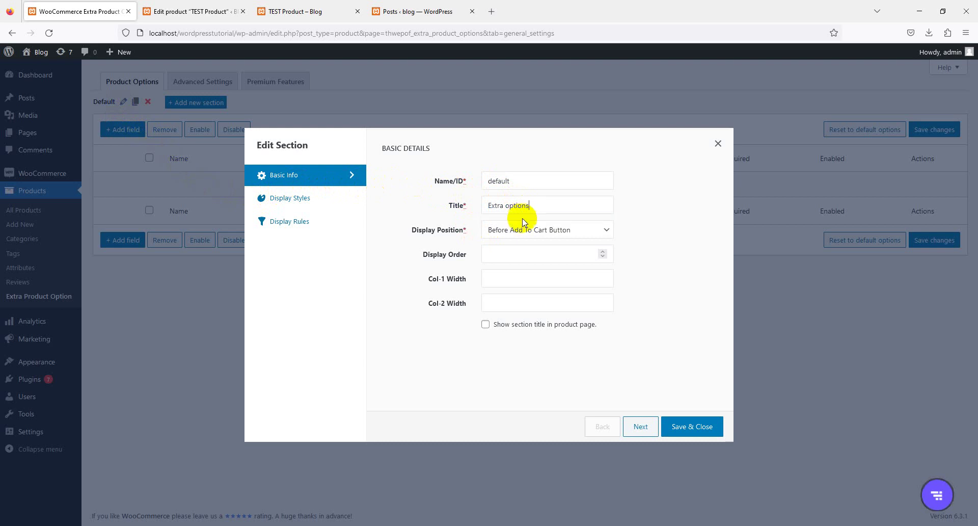
- Keep the section's Display Position as 'Before Add To Cart Button'
click(493, 236)
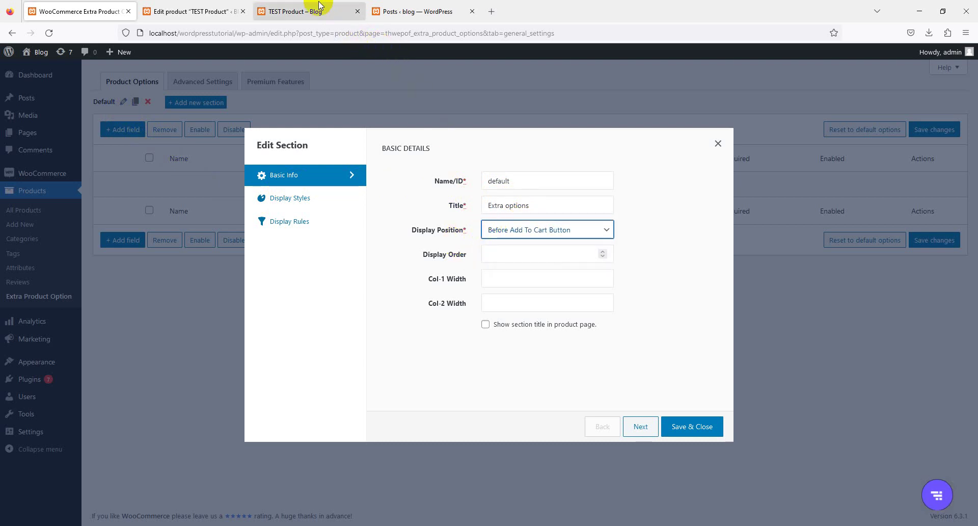
click(305, 12)
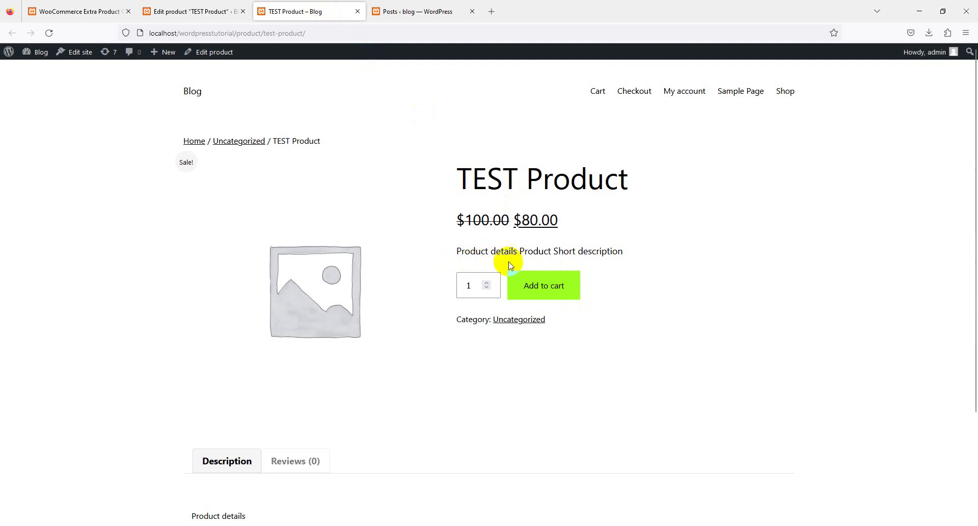
click(203, 22)
click(76, 11)
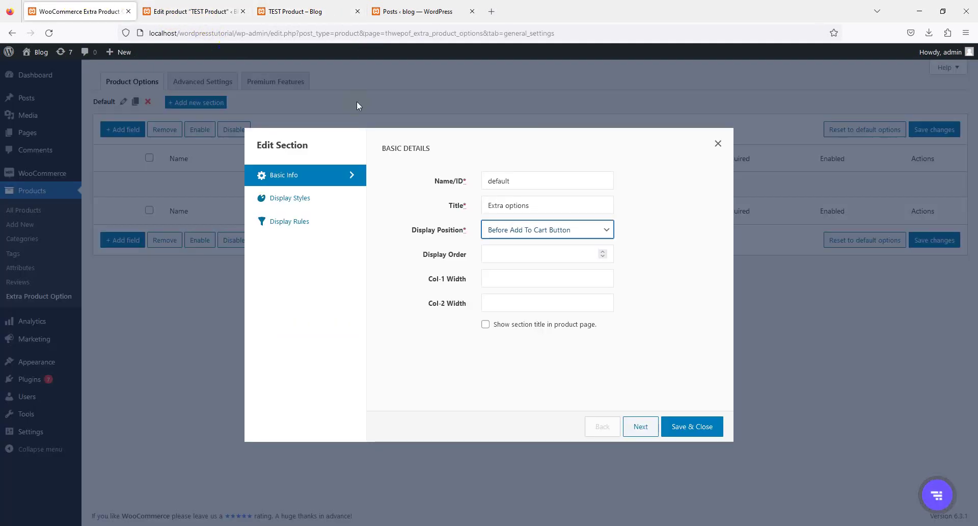
click(550, 232)
click(534, 248)
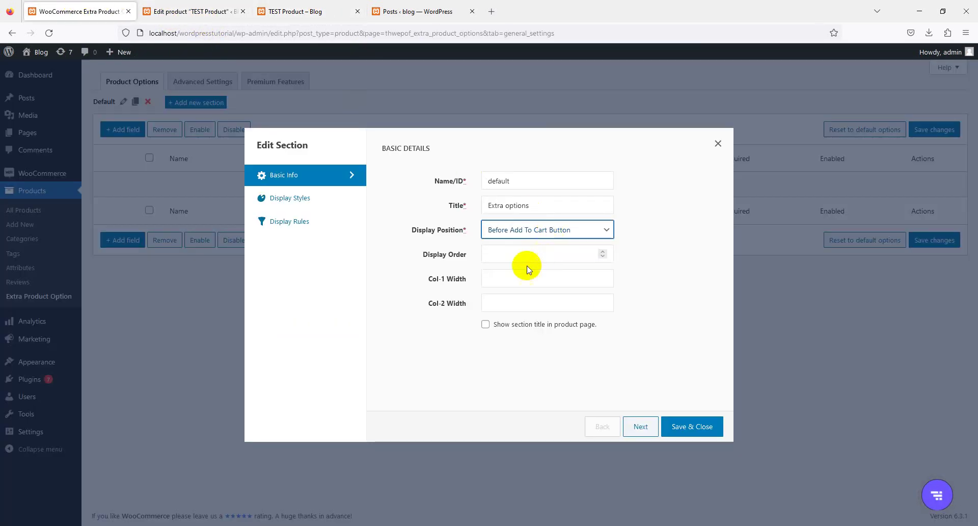
click(311, 201)
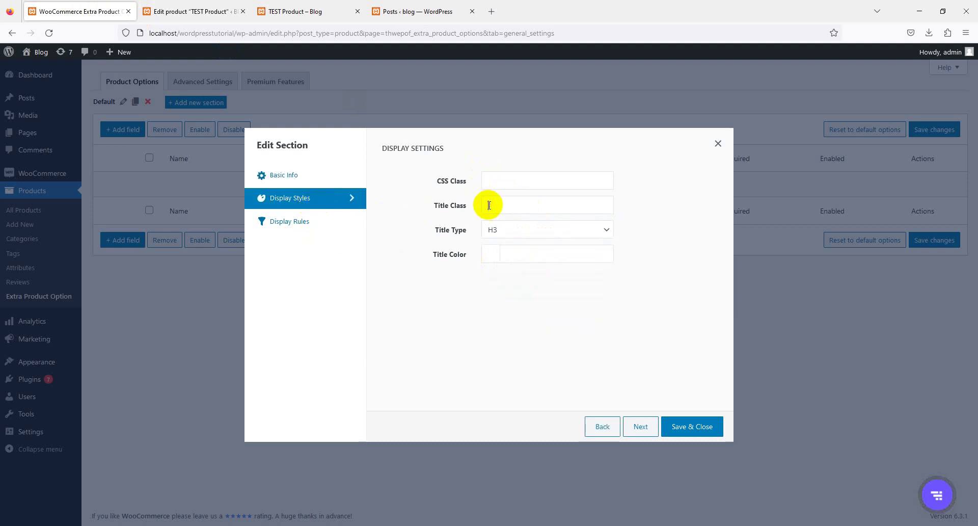
- Keep the H3 title heading and add a Category / Equals to/In / All Categories display rule
click(502, 230)
click(509, 233)
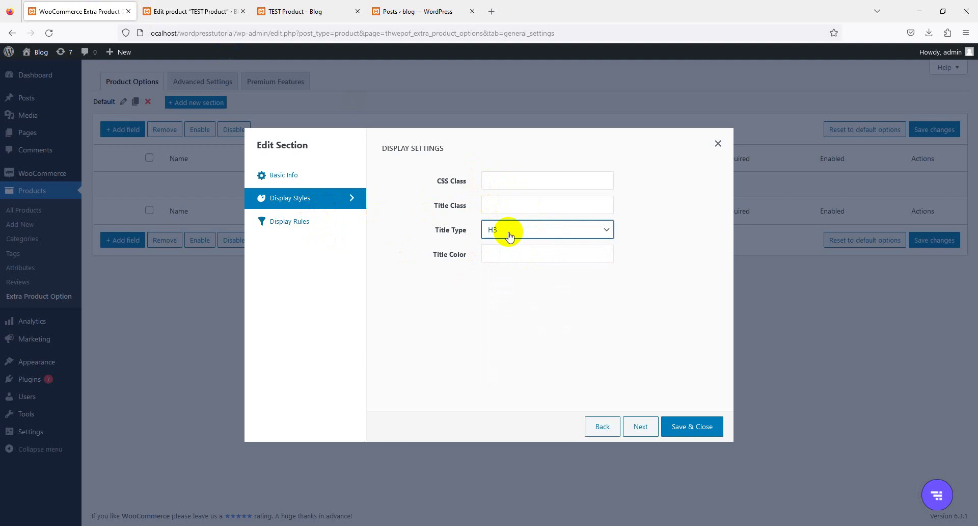
click(314, 228)
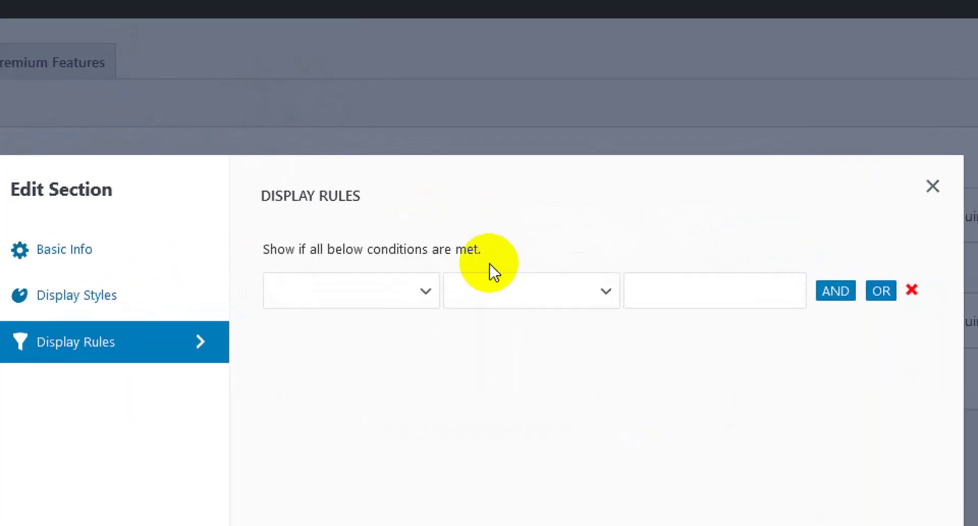
click(428, 290)
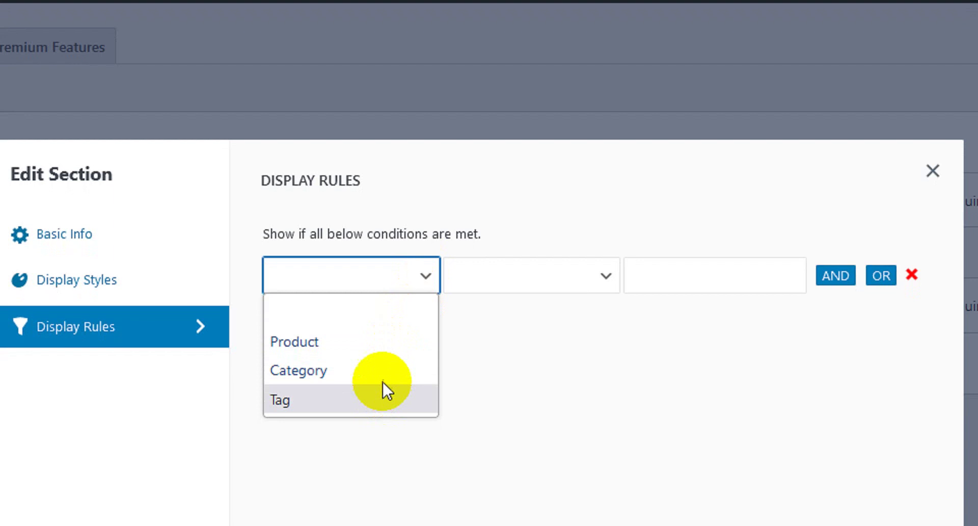
click(380, 367)
click(533, 278)
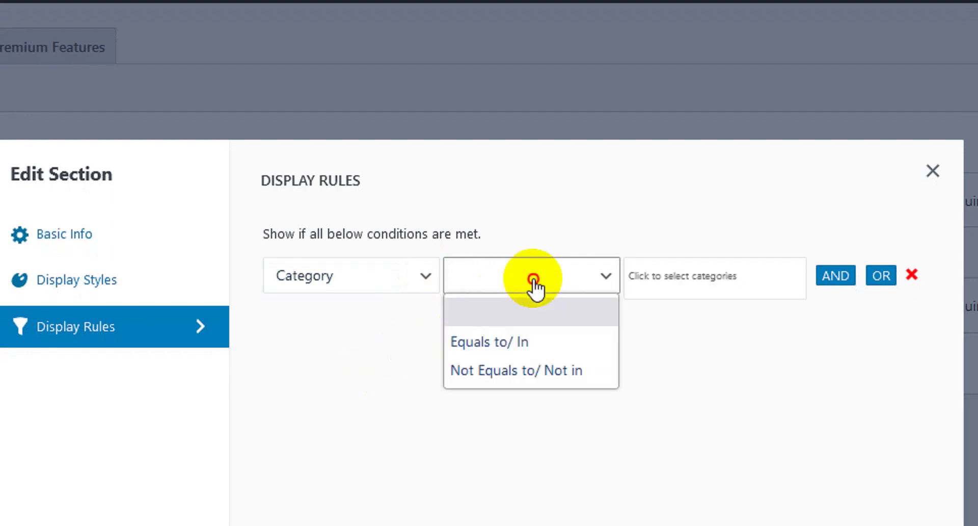
click(536, 342)
click(654, 285)
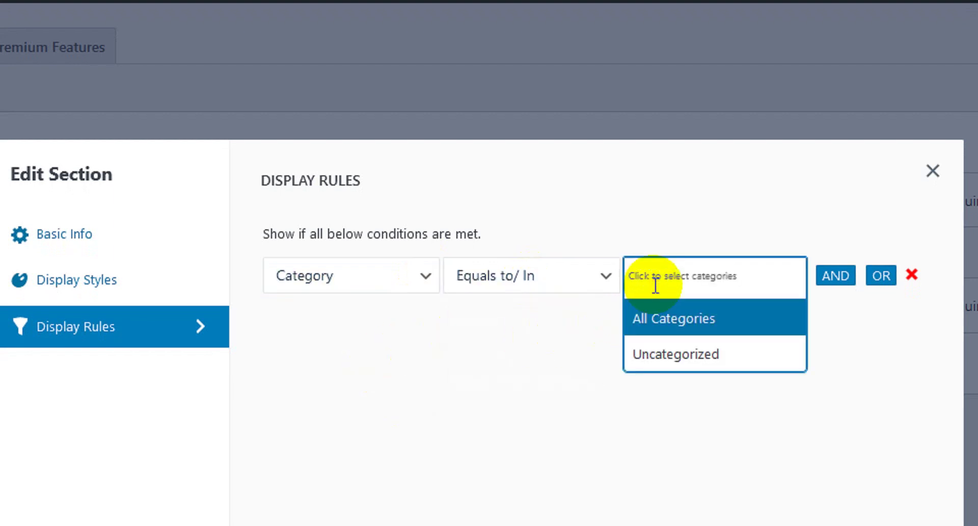
click(664, 326)
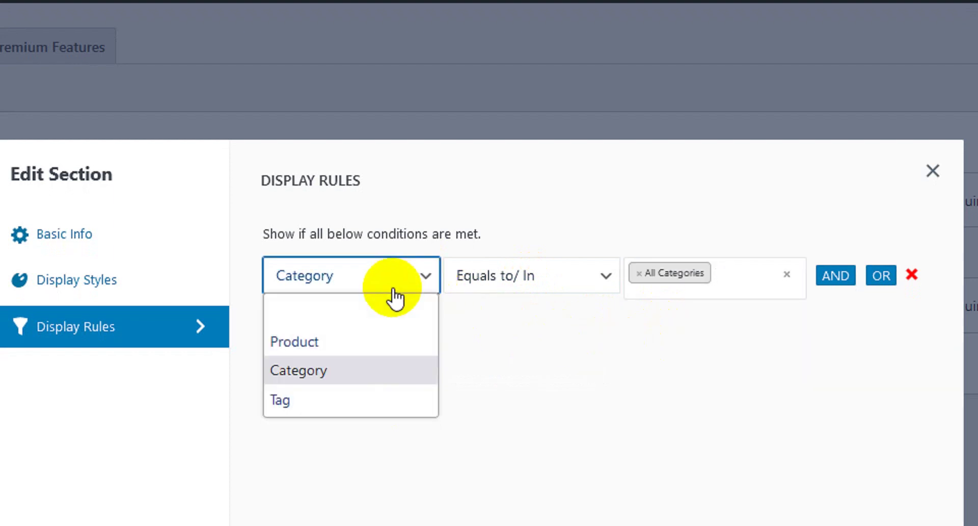
- Try a TEST Product-based rule, then revert to Category Equals to/In All Categories
click(365, 345)
click(649, 270)
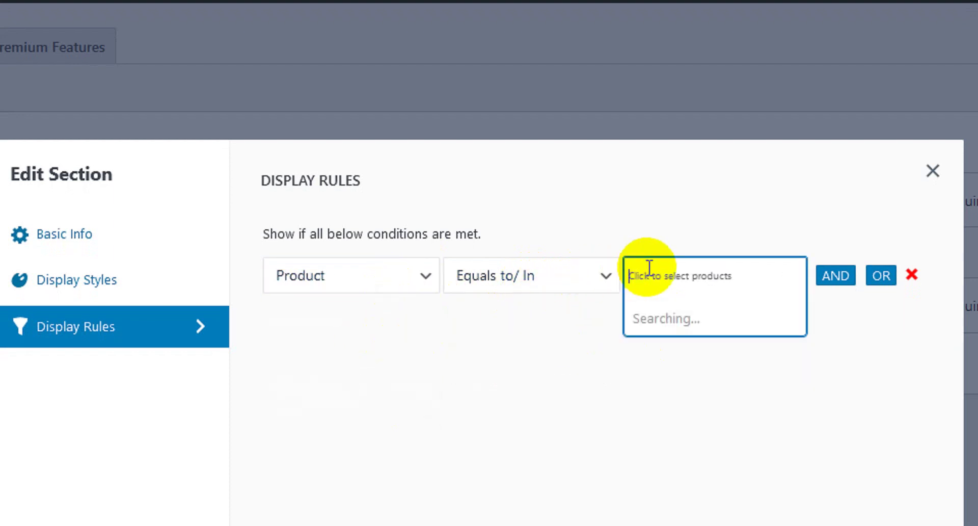
click(657, 316)
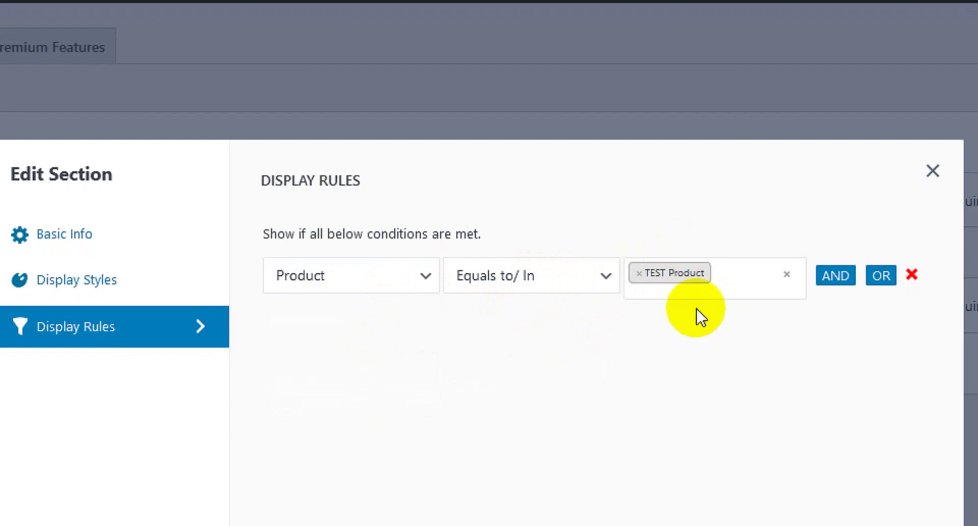
click(515, 285)
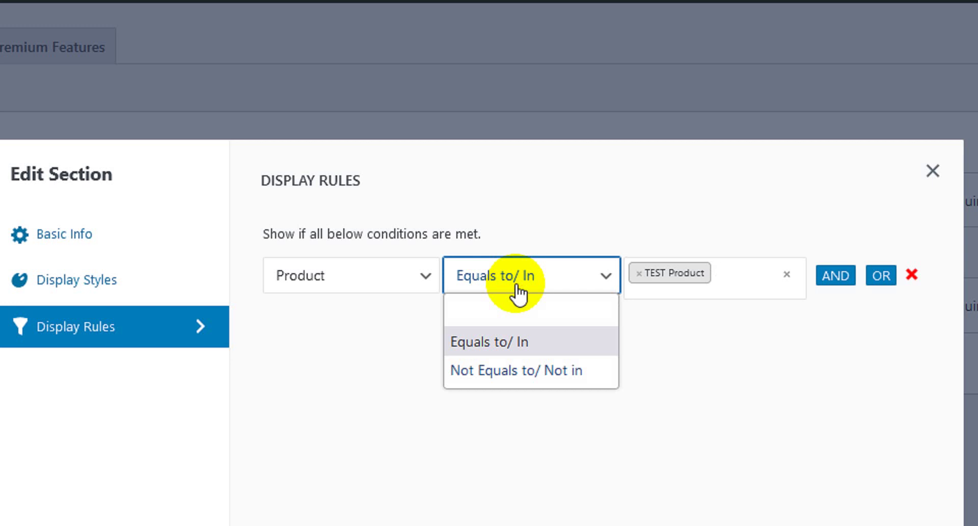
click(515, 367)
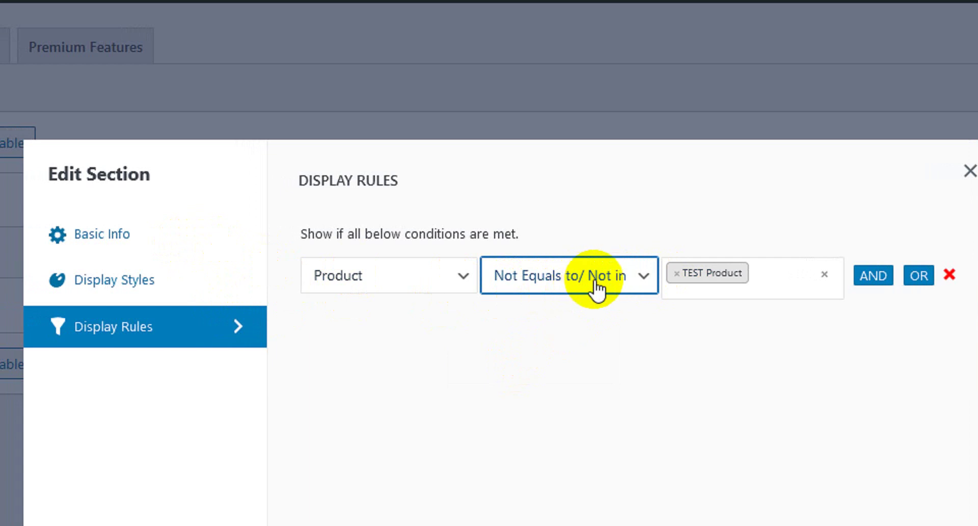
click(596, 288)
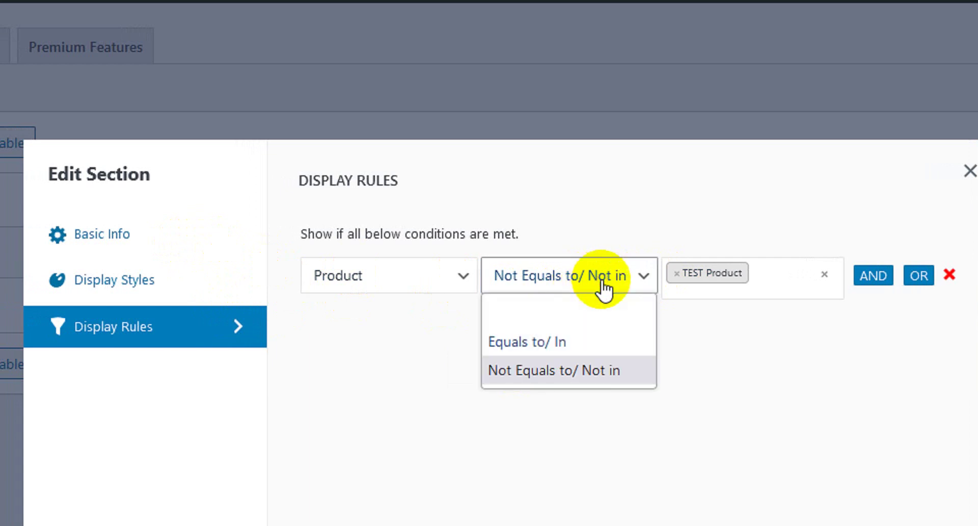
click(581, 340)
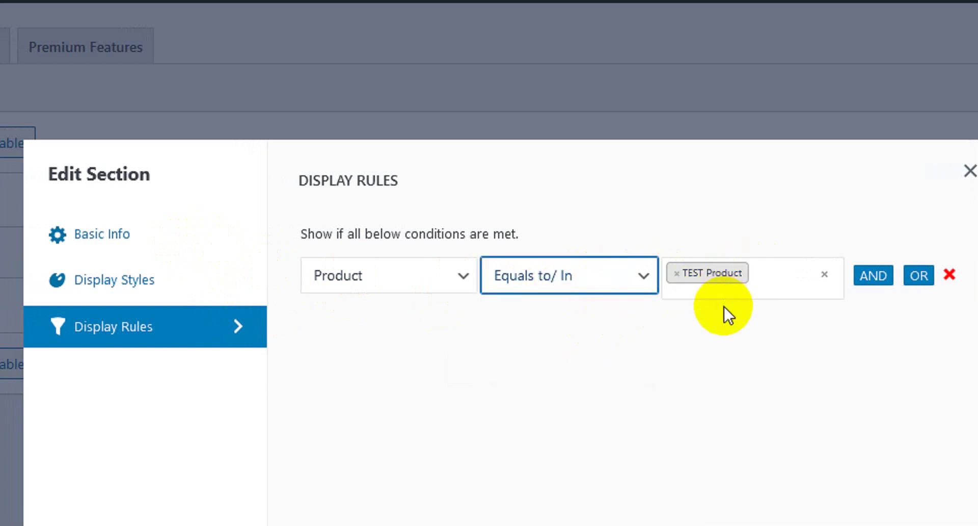
click(412, 288)
click(404, 363)
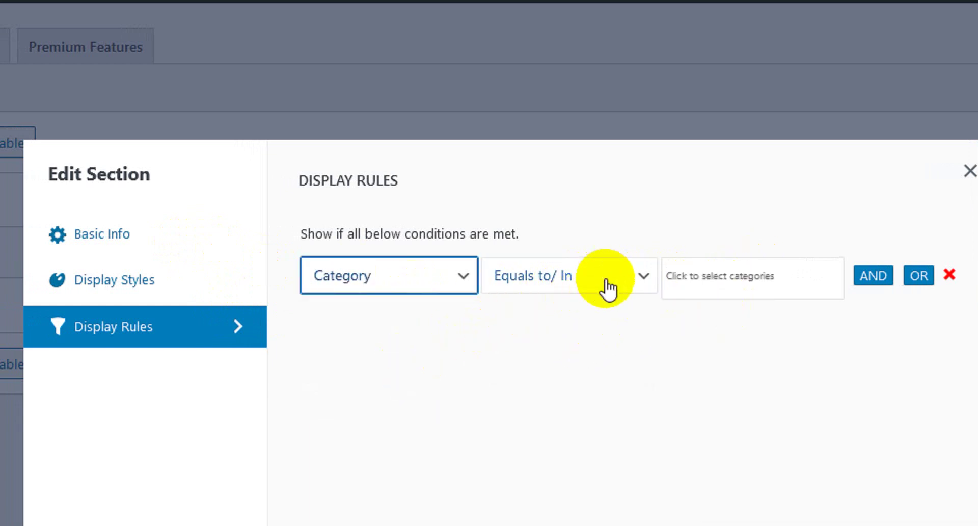
click(604, 286)
click(595, 339)
click(682, 275)
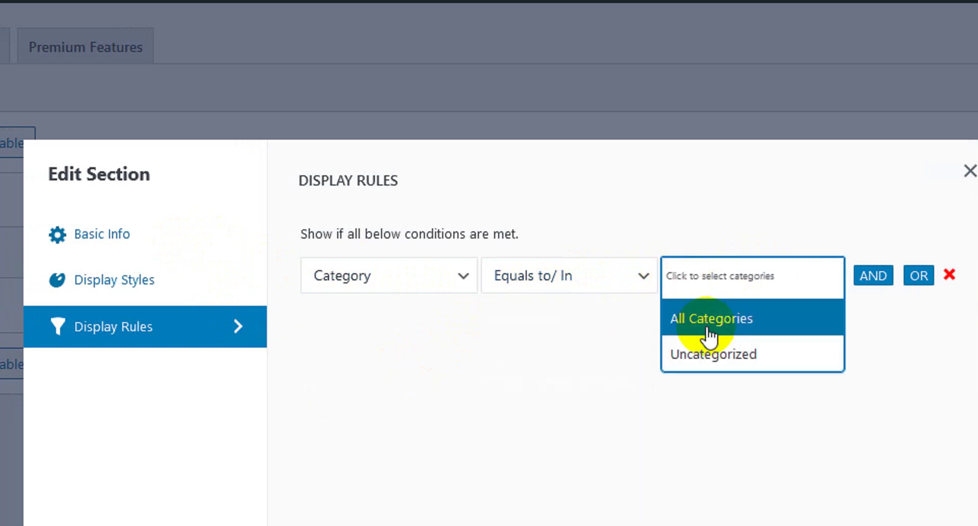
click(710, 338)
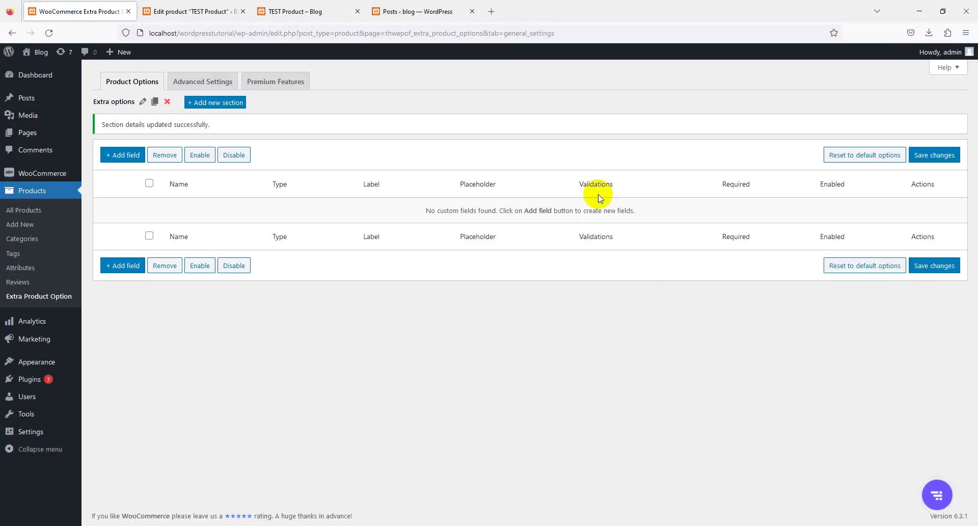
click(282, 11)
click(274, 32)
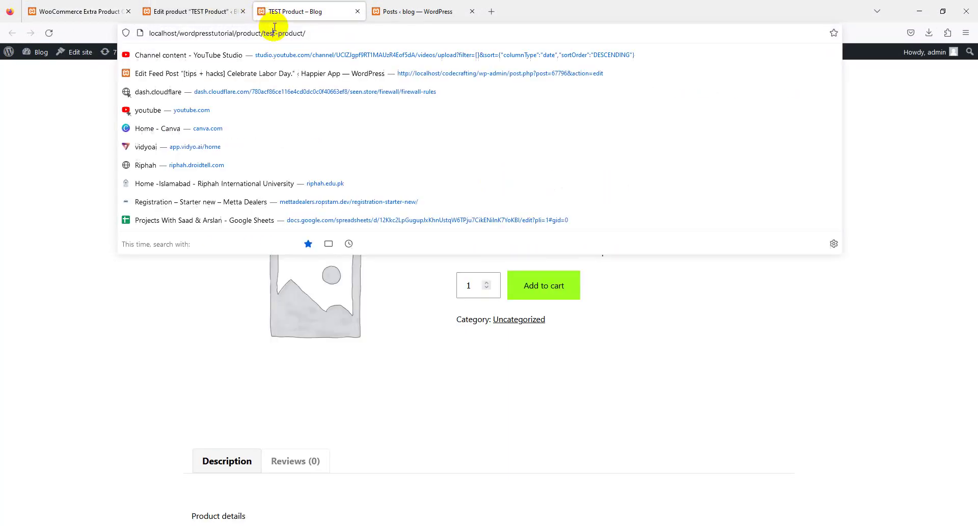
key(Return)
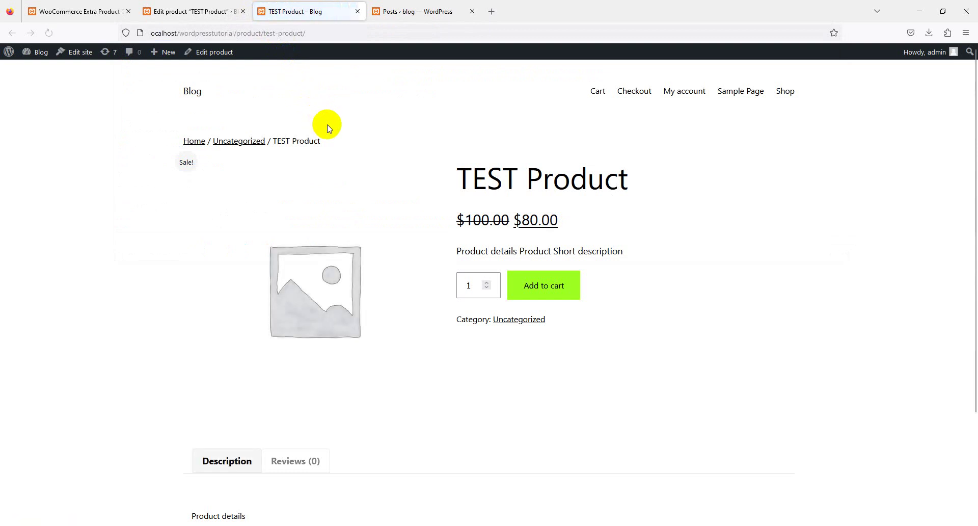
click(157, 11)
click(80, 11)
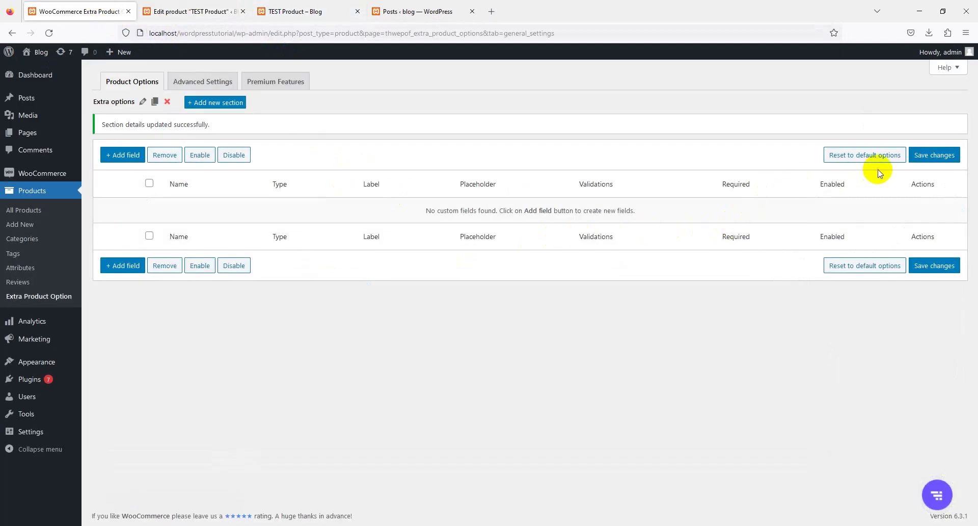
- Add a Text field named custom_product_name with a matching label
click(108, 158)
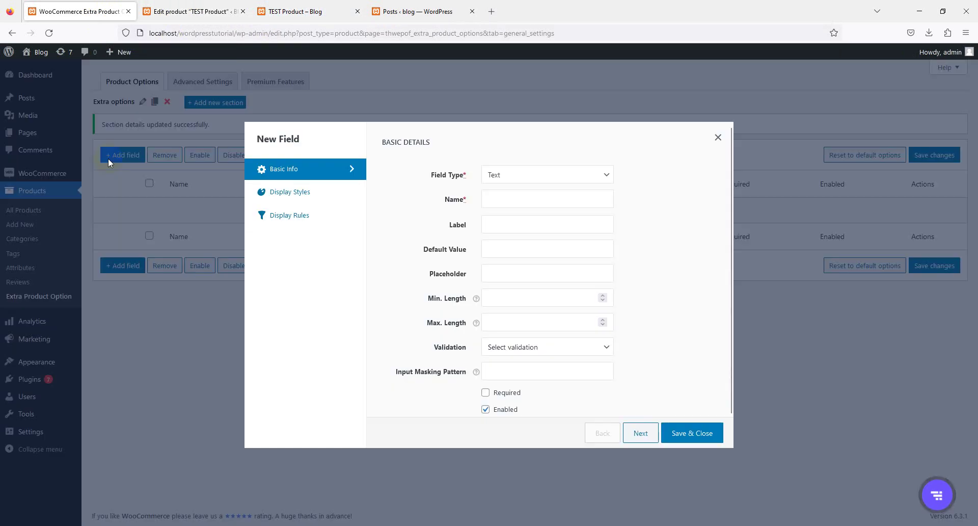
click(494, 173)
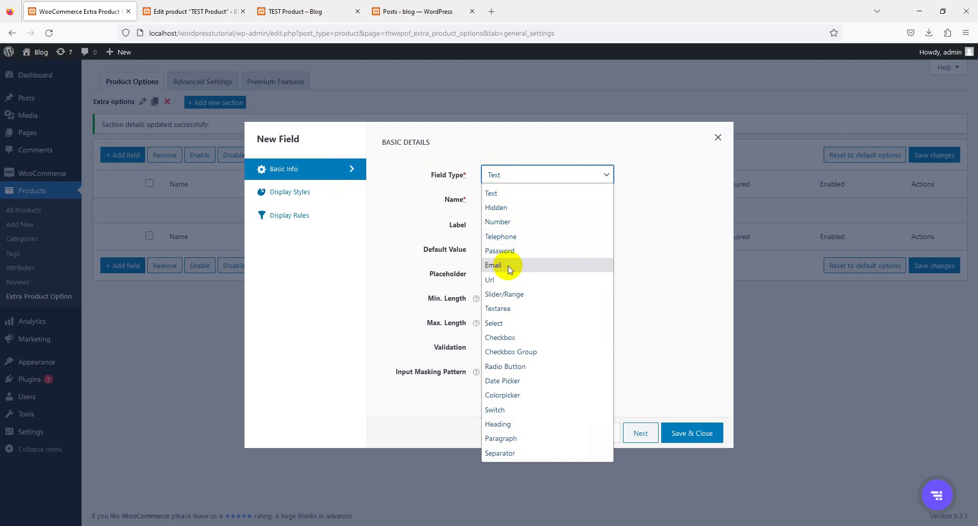
click(514, 322)
click(514, 198)
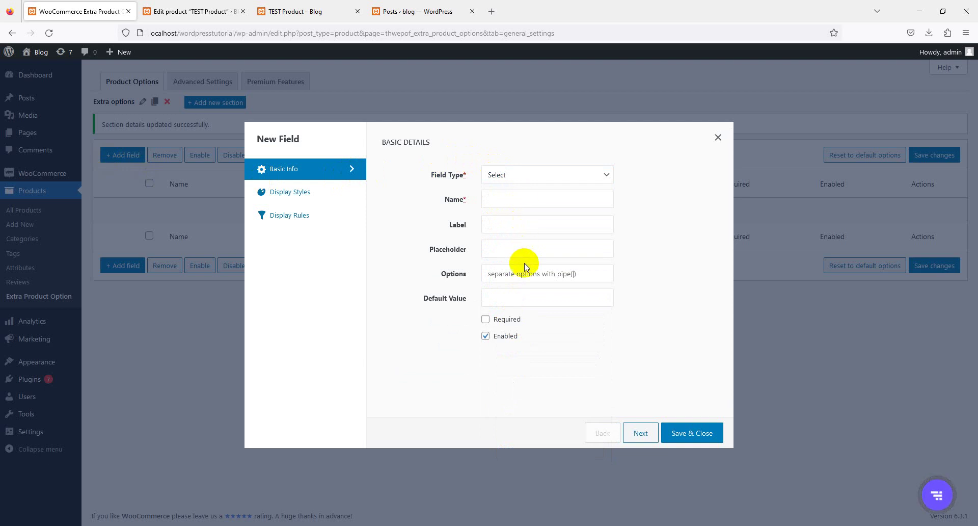
click(517, 174)
click(515, 194)
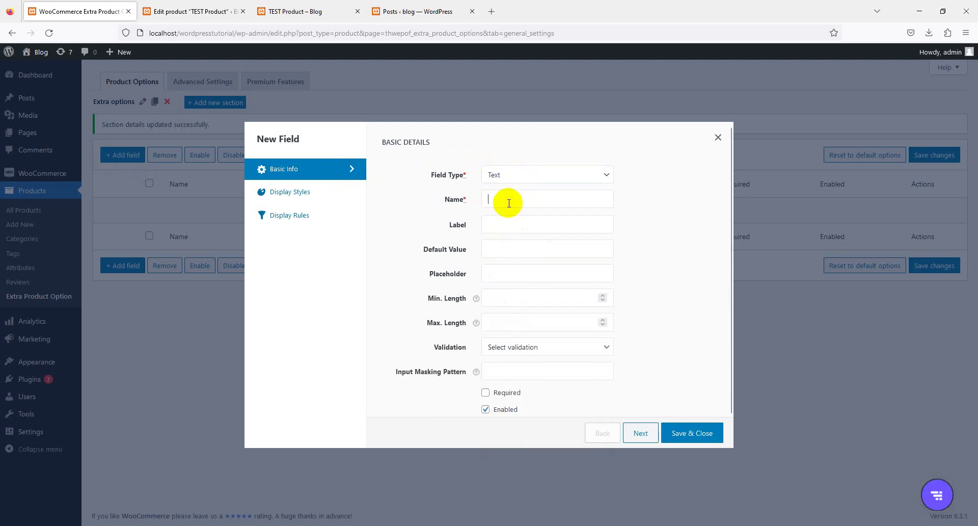
text(custo)
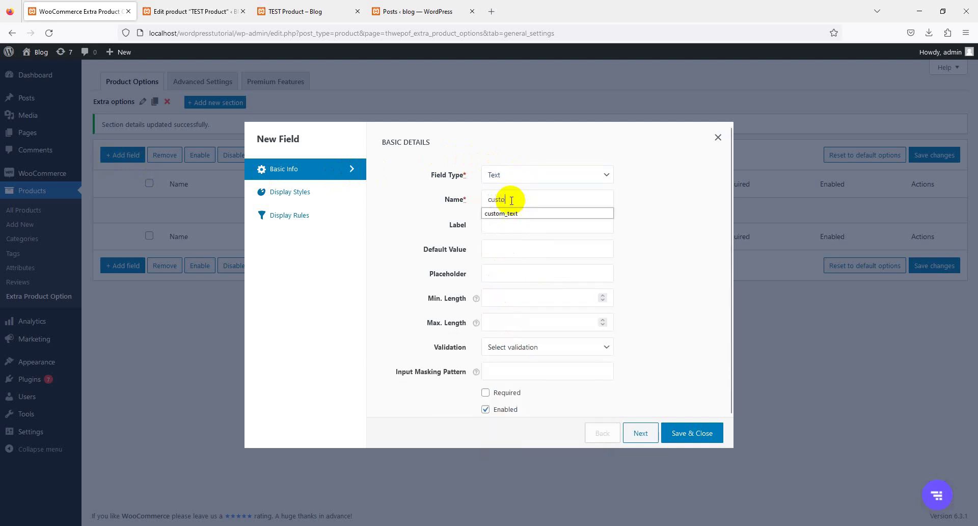
text(m_product_name)
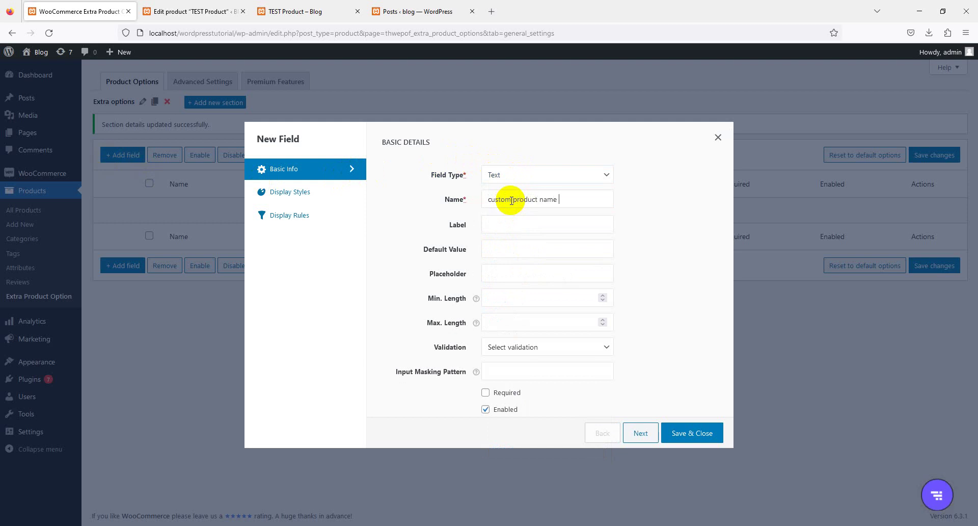
key(ctrl+a)
key(ctrl+c)
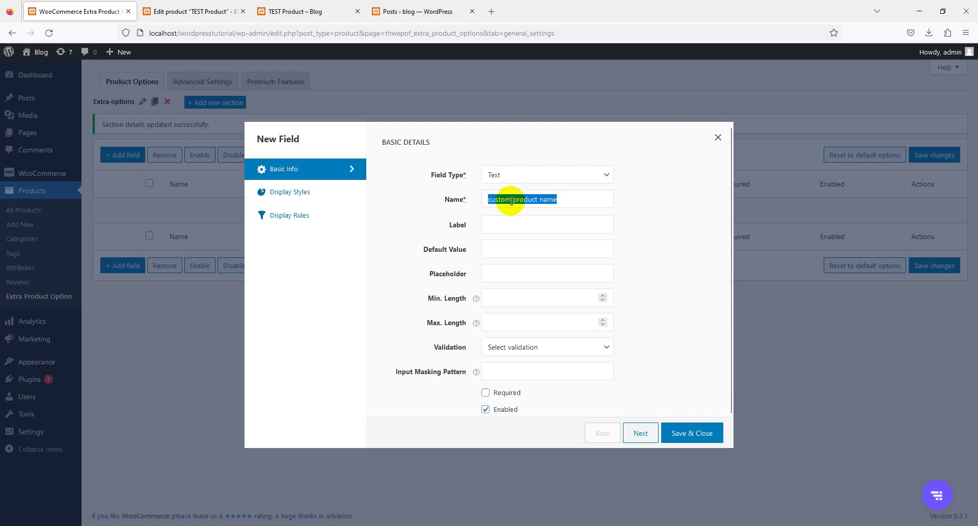
click(519, 224)
key(ctrl+v)
click(514, 199)
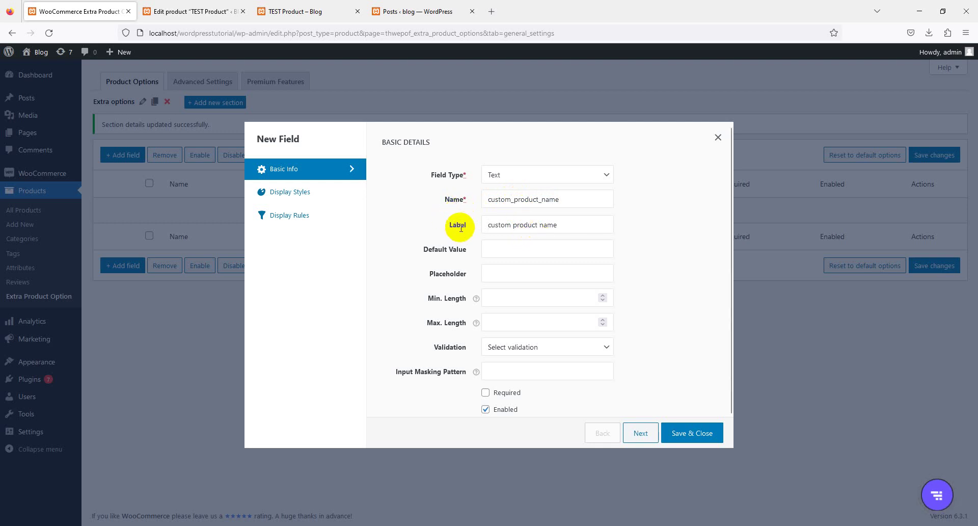
drag(457, 225, 572, 224)
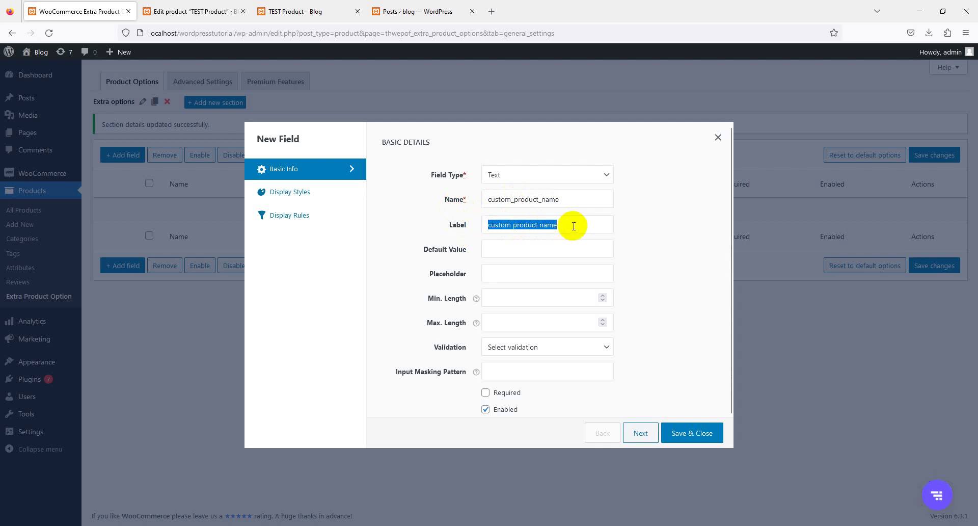
click(566, 227)
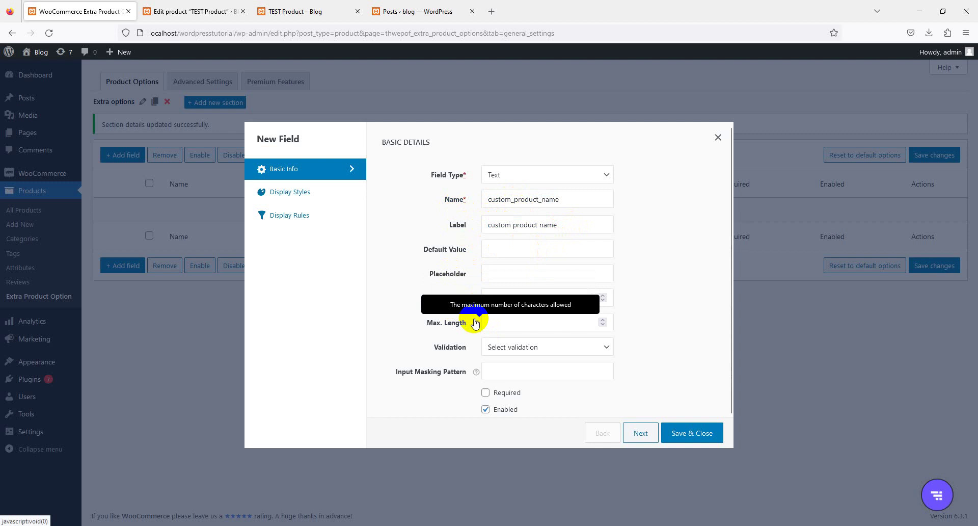
- Limit the field to 1–15 characters, leave validation unset, and mark it required
click(504, 298)
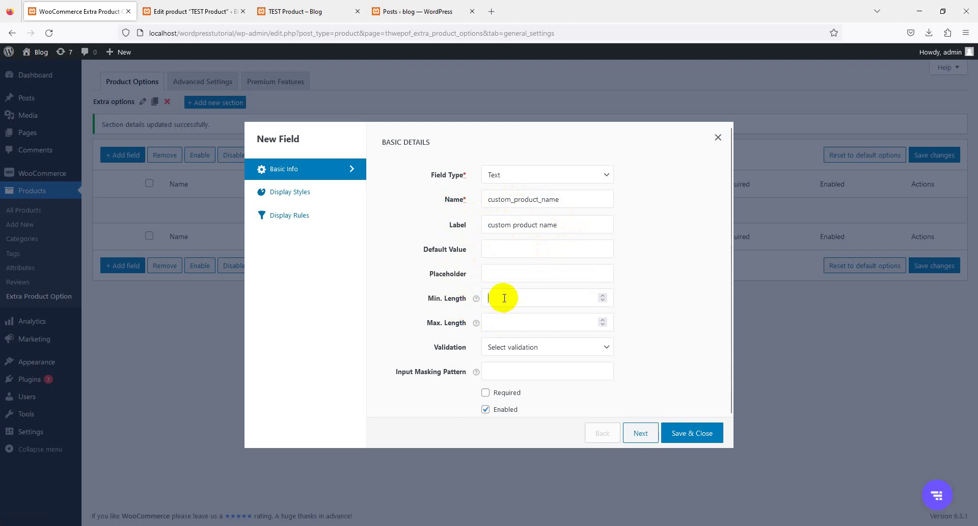
text(1)
click(518, 327)
text(5)
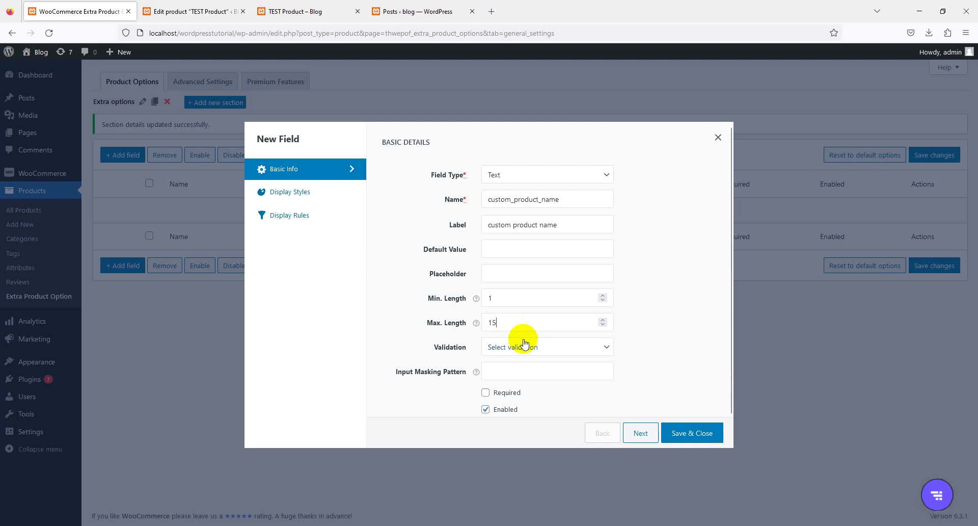
click(528, 348)
click(527, 348)
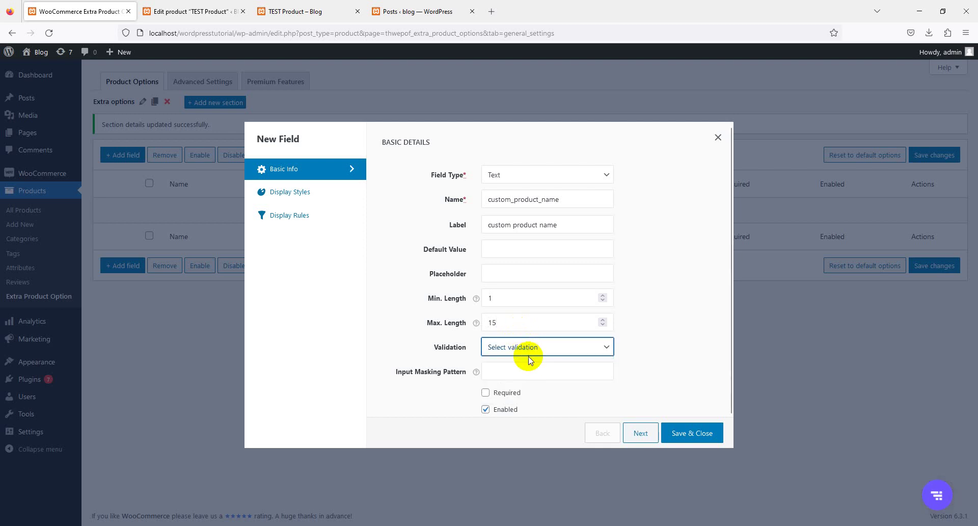
scroll(515, 374, down, 1)
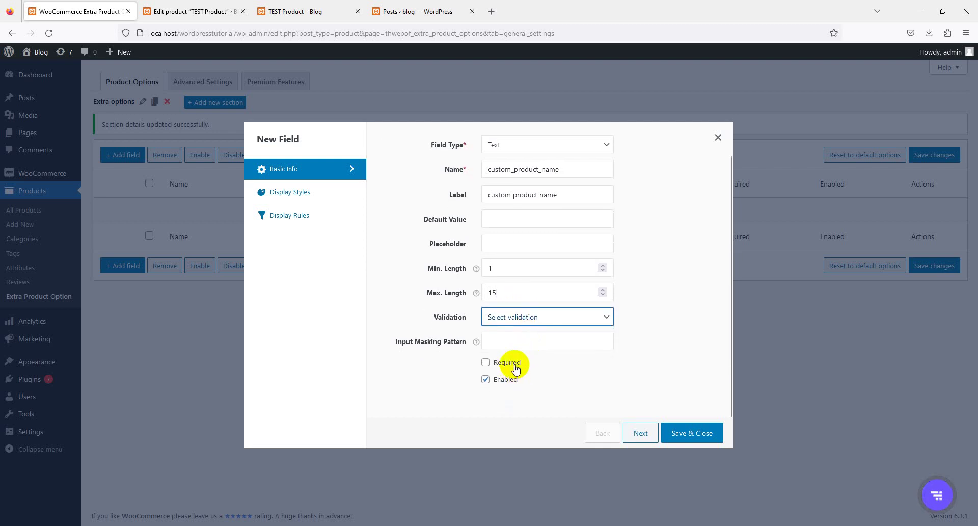
click(515, 368)
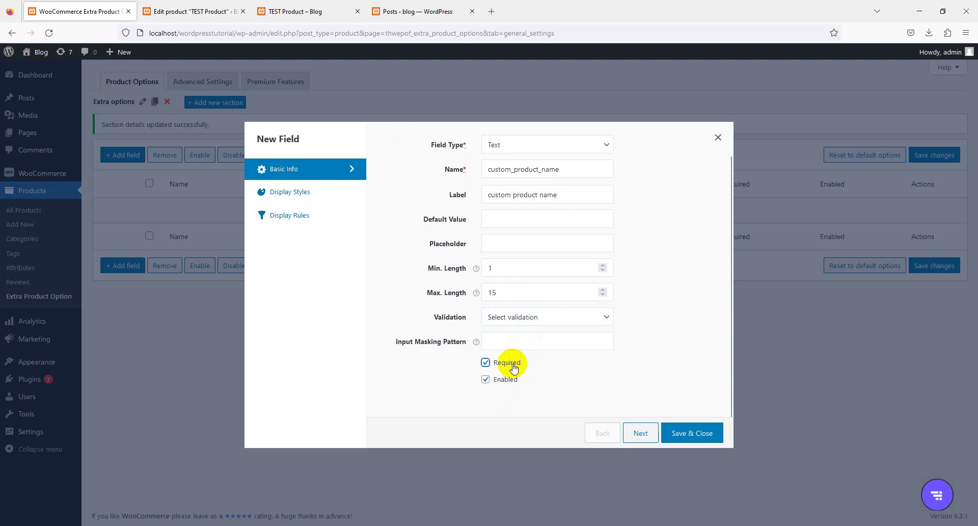
- Set Label Position to Above field, leave display rules empty, and save the field
click(326, 193)
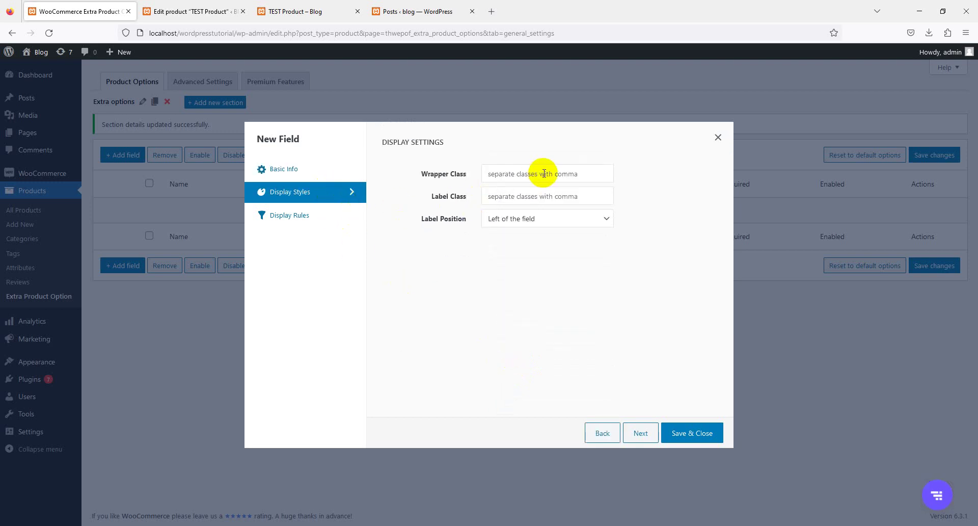
click(528, 217)
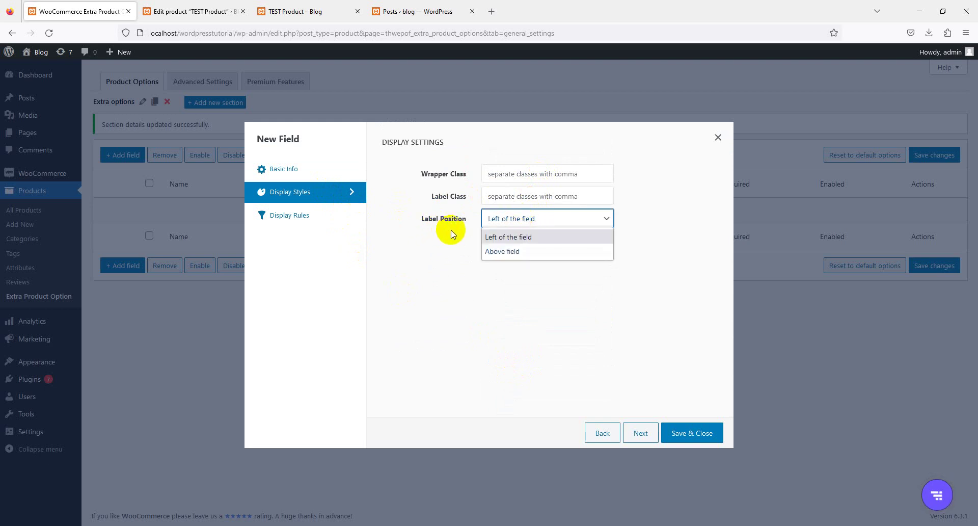
click(500, 251)
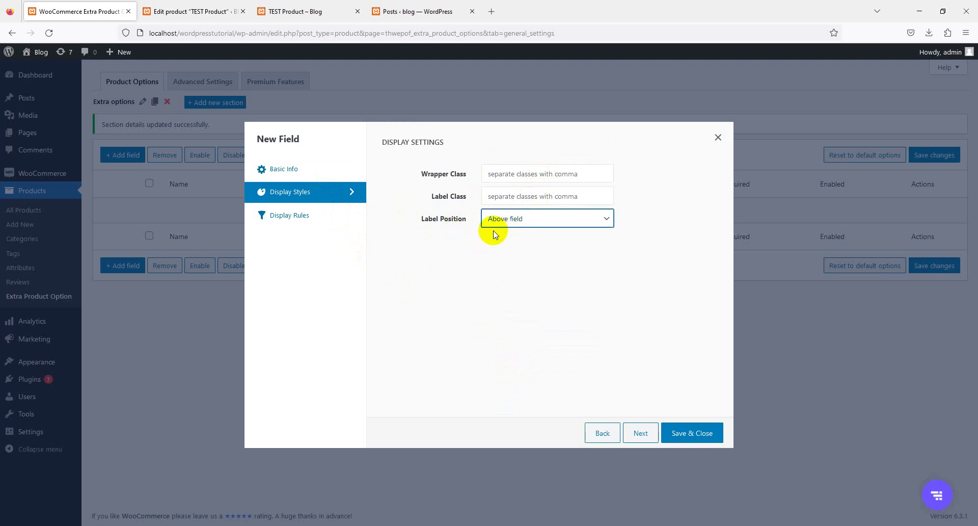
click(309, 216)
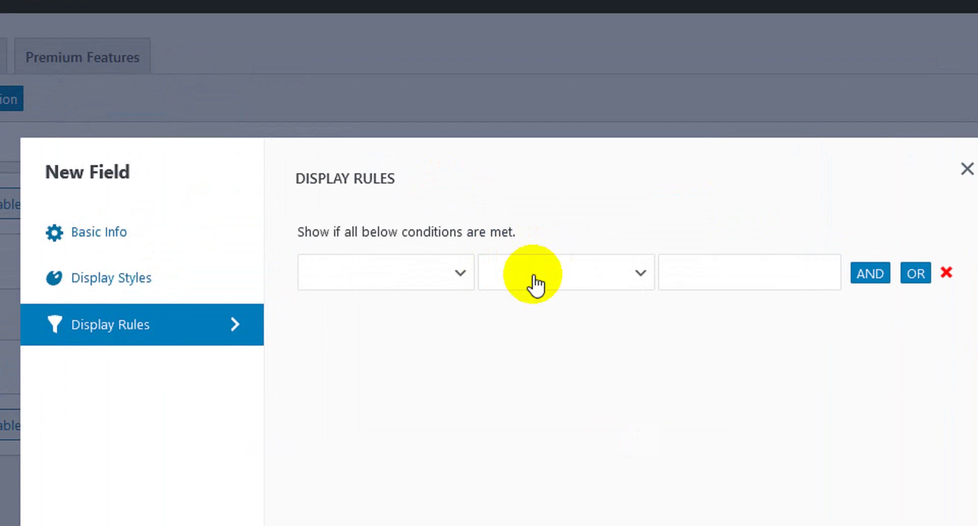
click(461, 278)
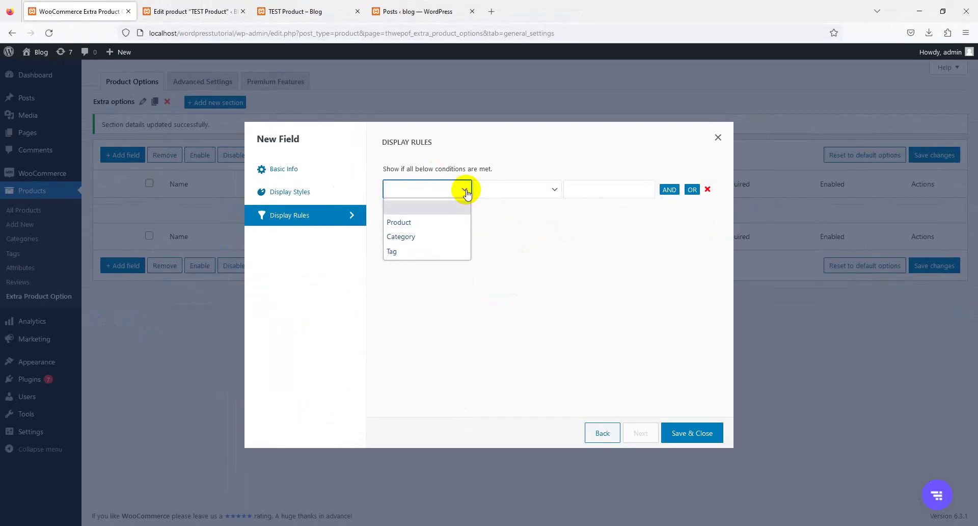
click(464, 189)
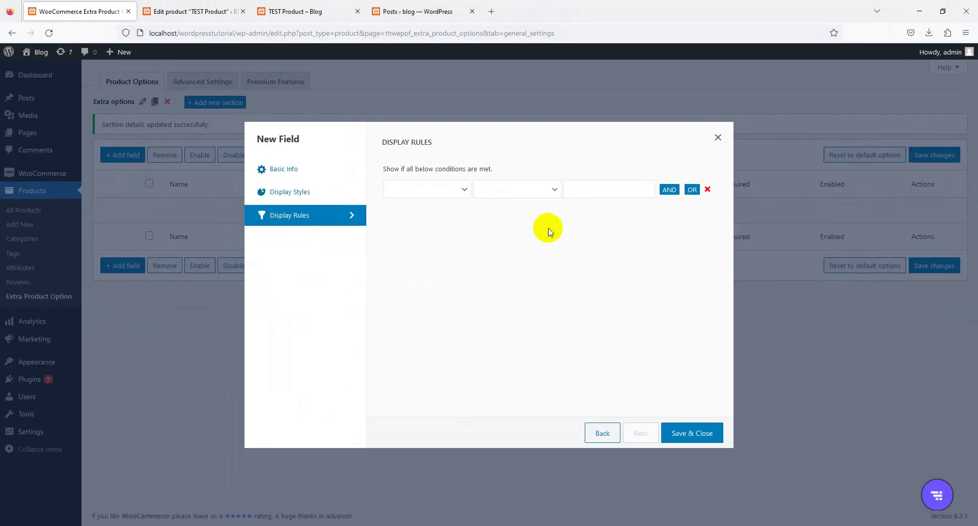
click(690, 432)
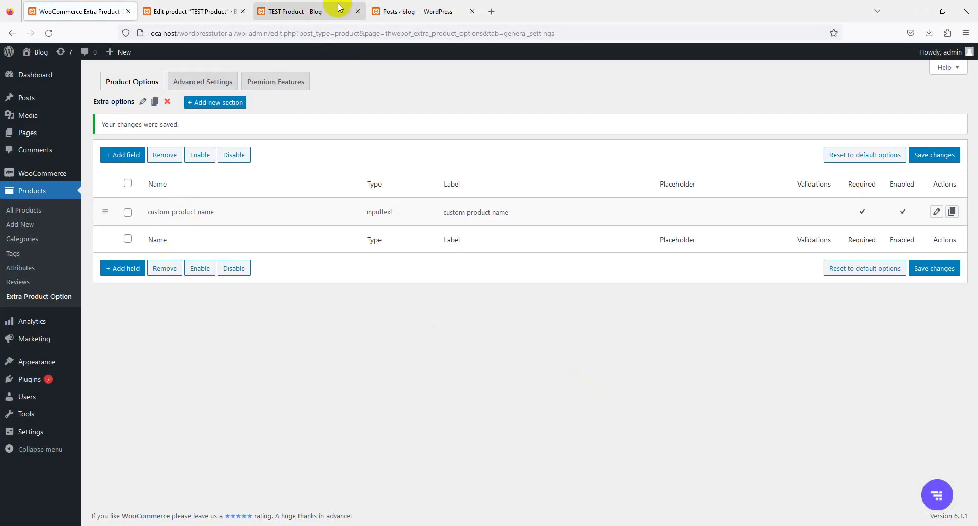
- Reload the product page and trigger the required-field error by adding to cart with the name empty
click(331, 10)
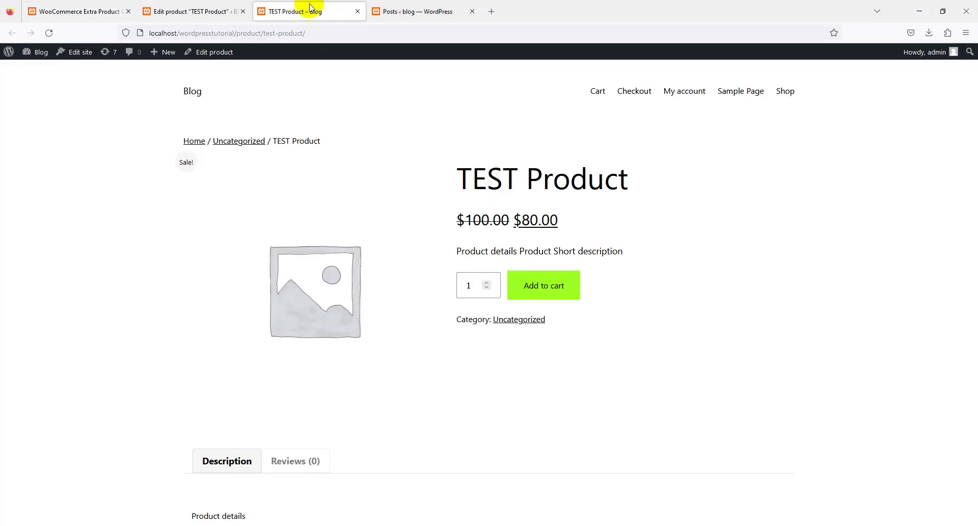
click(310, 31)
key(Return)
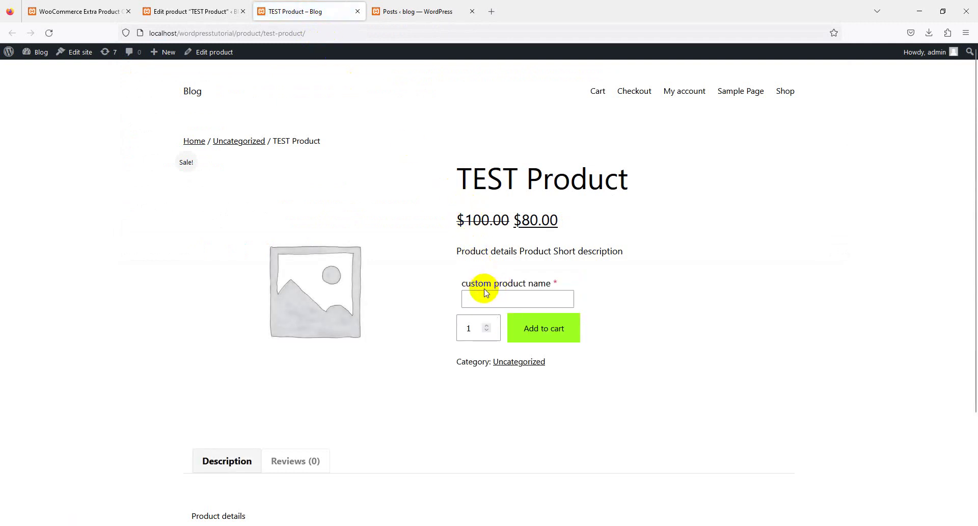
triple_click(485, 289)
click(498, 300)
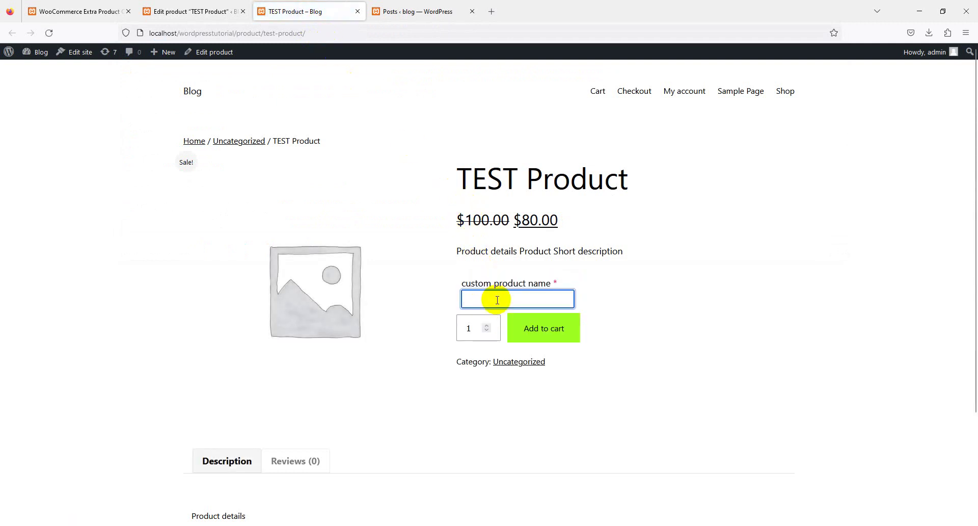
click(539, 316)
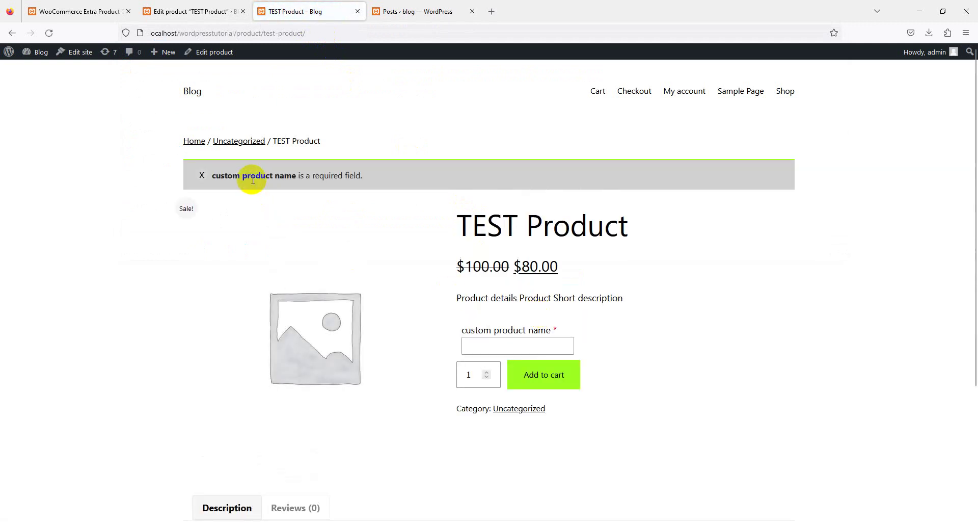
double_click(252, 176)
triple_click(252, 176)
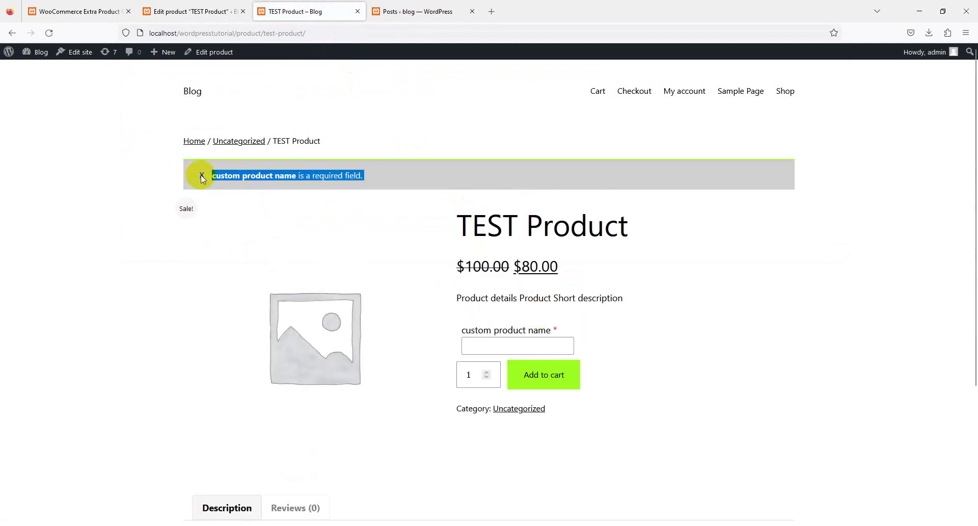
- Add TEST Product to the cart with custom name 'TEST test' and check it on the cart page
click(515, 339)
text(TED)
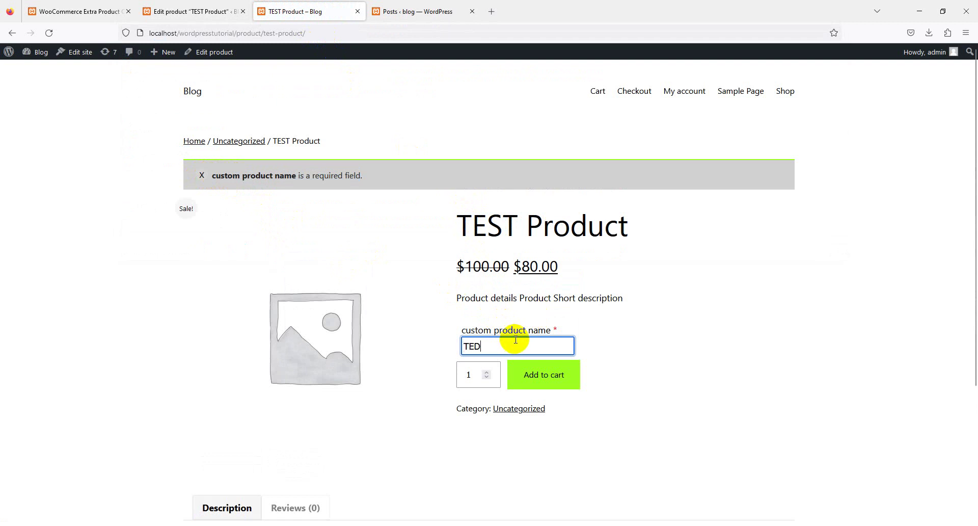
key(BackSpace)
text(ST test)
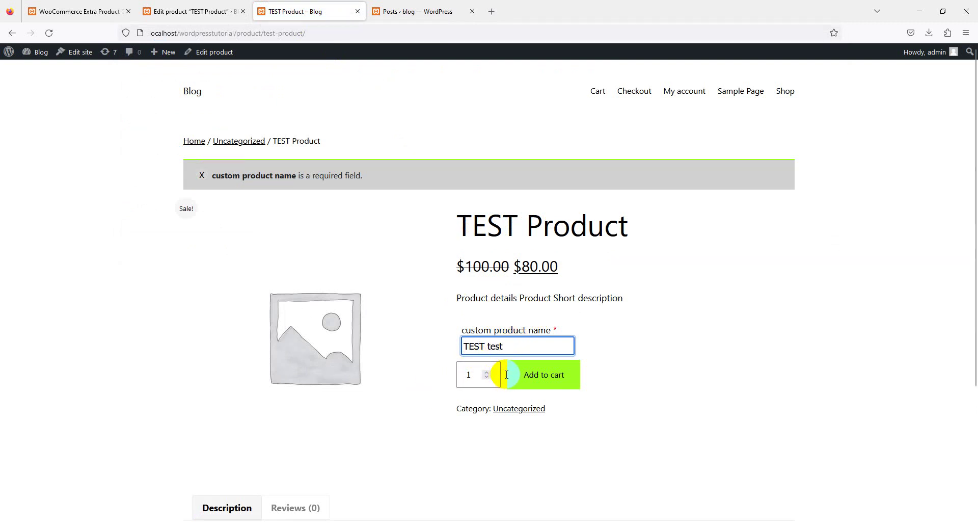
click(542, 374)
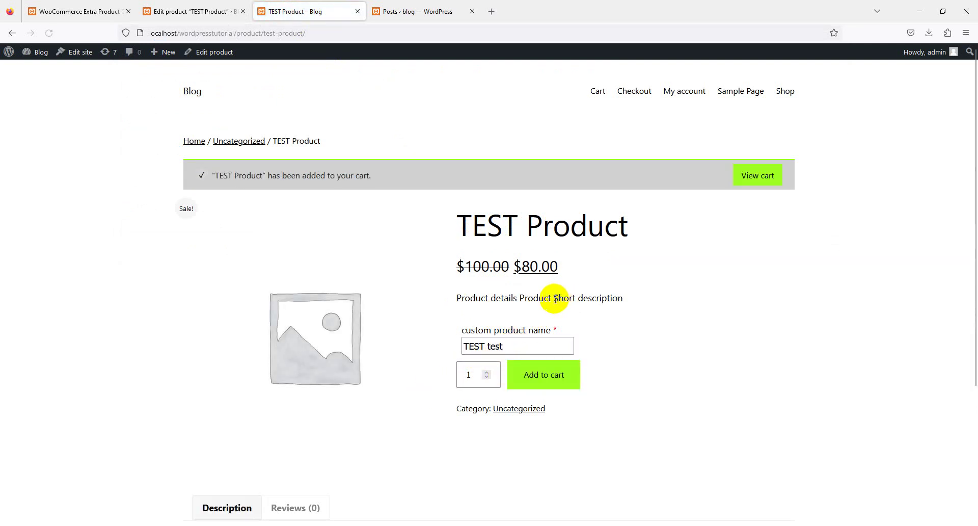
click(769, 175)
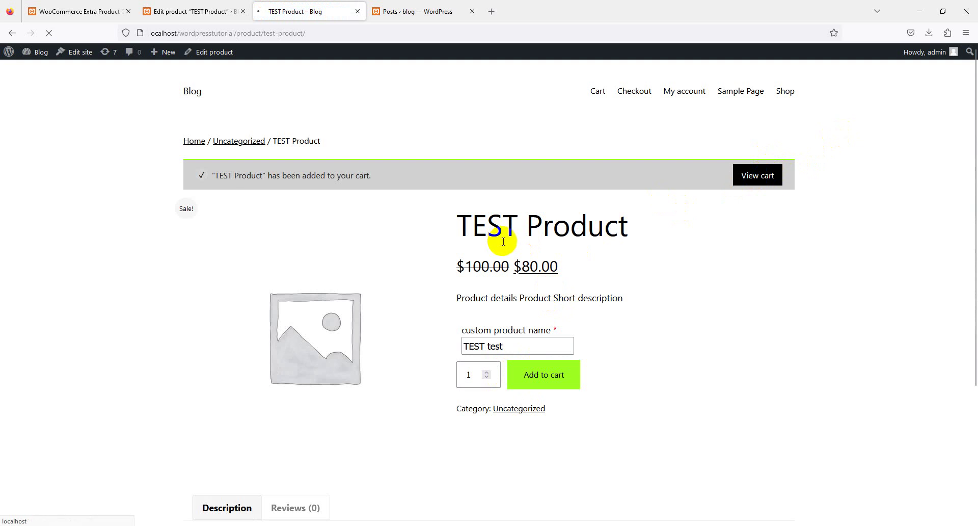
drag(334, 290, 426, 291)
triple_click(430, 290)
click(430, 288)
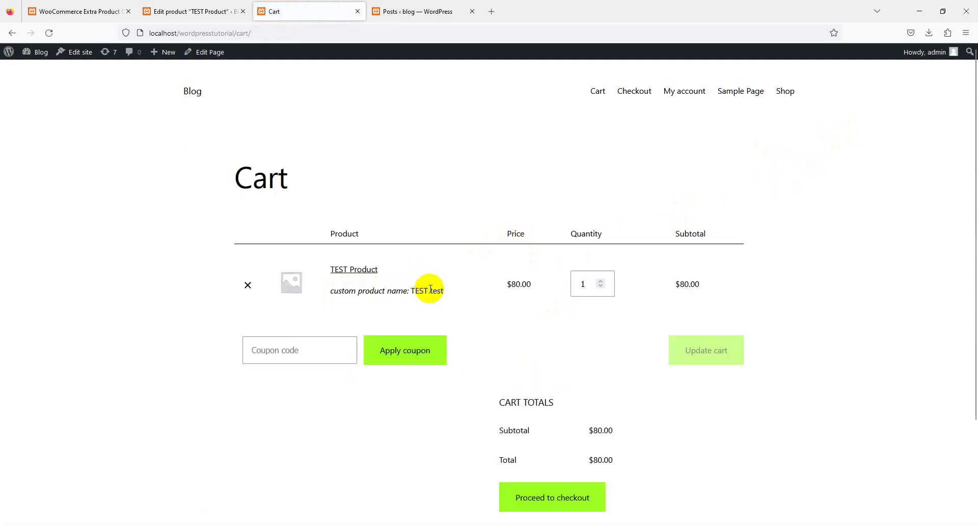
triple_click(413, 291)
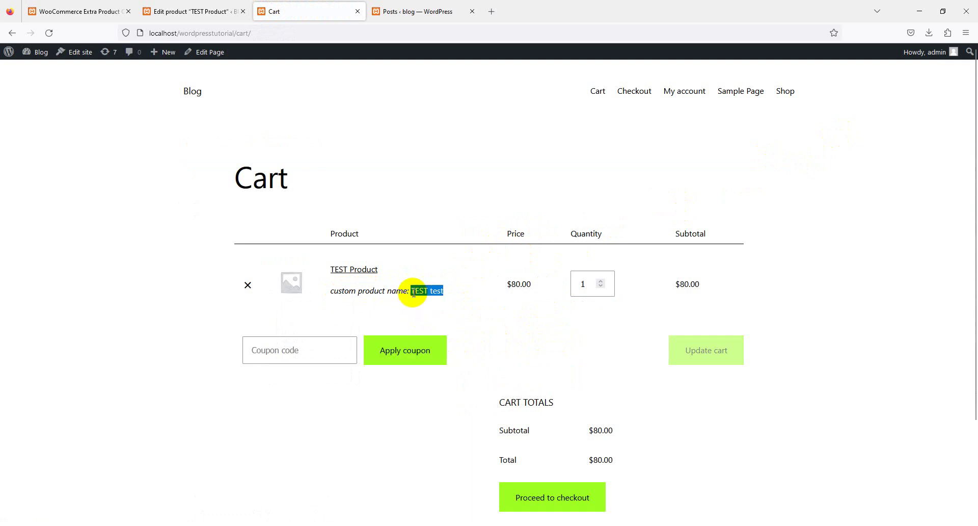
scroll(376, 306, down, 2)
scroll(256, 109, up, 2)
click(207, 7)
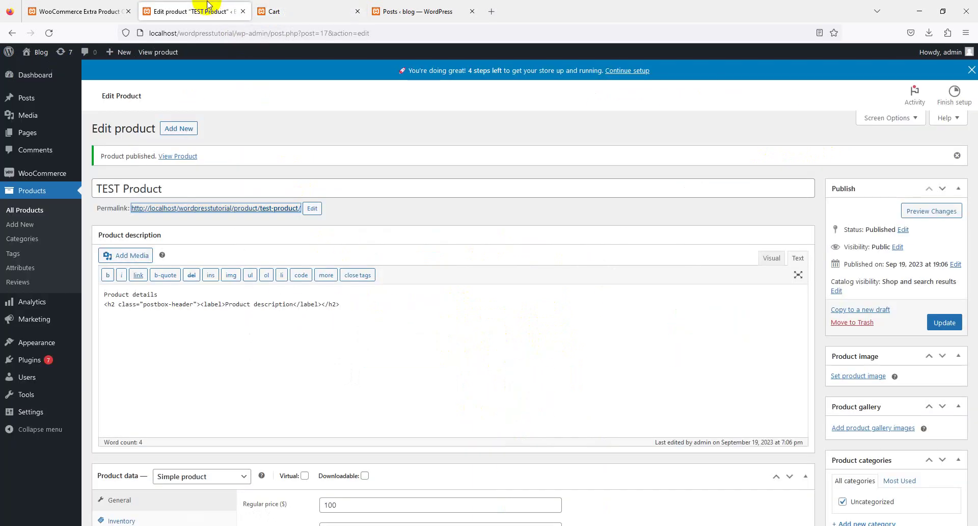
- Add another product option field of type Radio Button
click(100, 8)
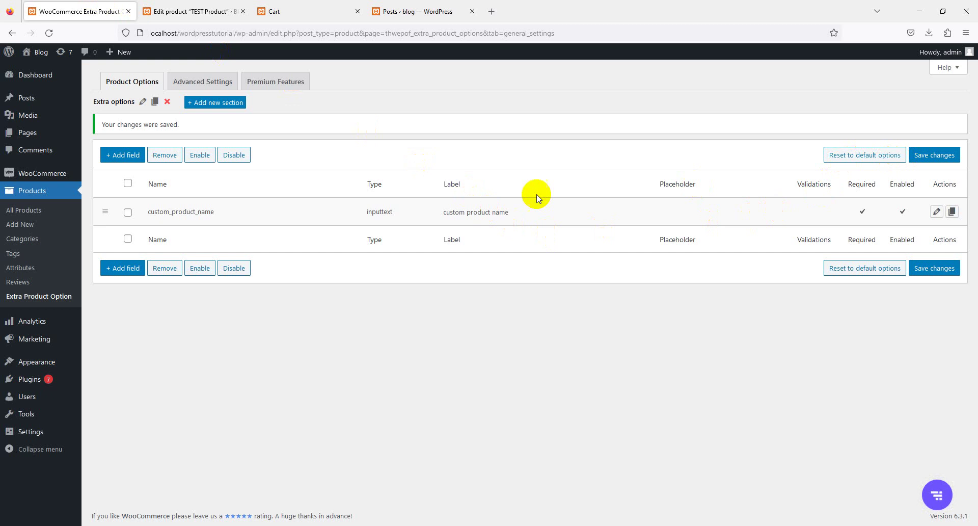
click(127, 155)
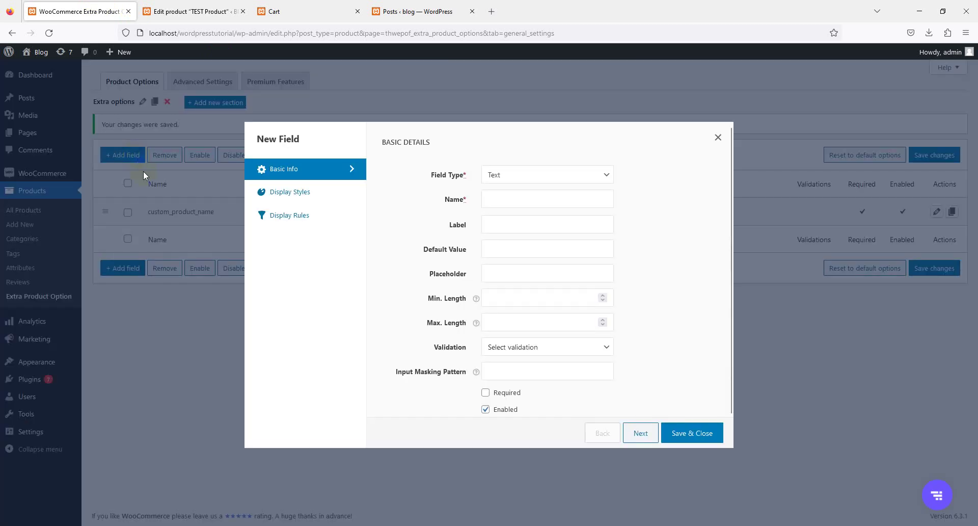
click(492, 171)
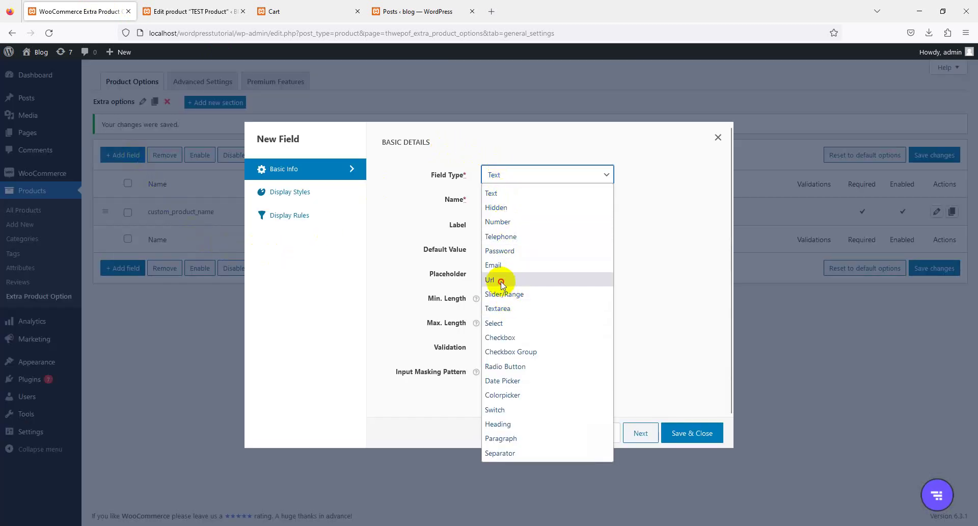
click(502, 281)
click(506, 170)
click(512, 324)
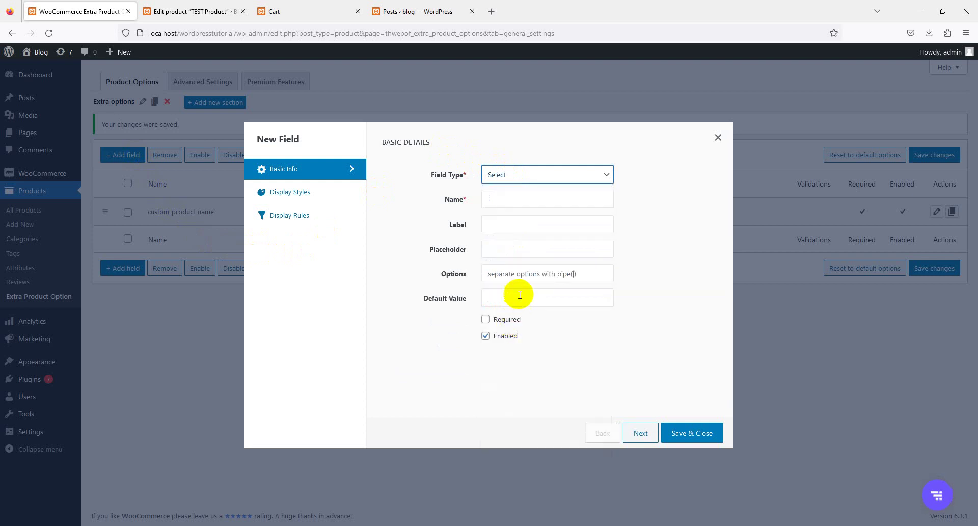
click(510, 173)
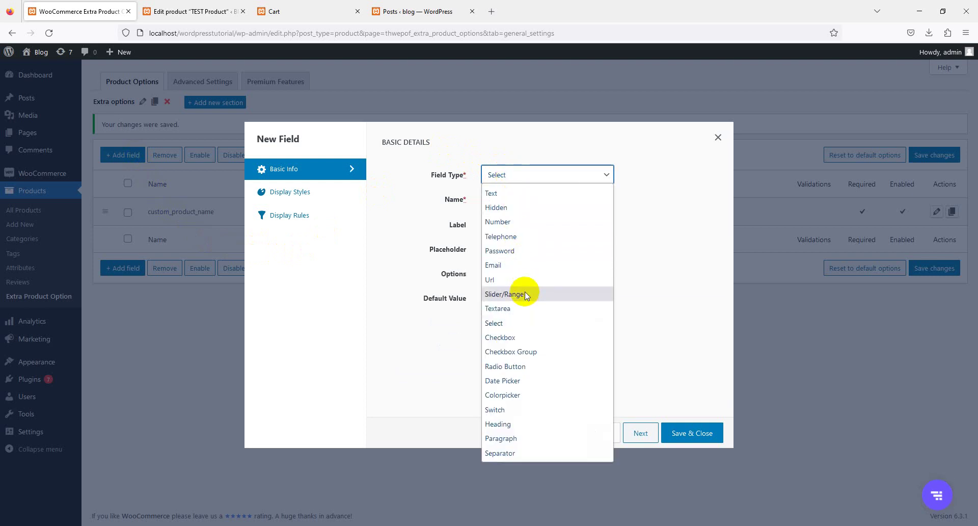
click(516, 370)
- Name the radio field topping and label it Topping
click(507, 197)
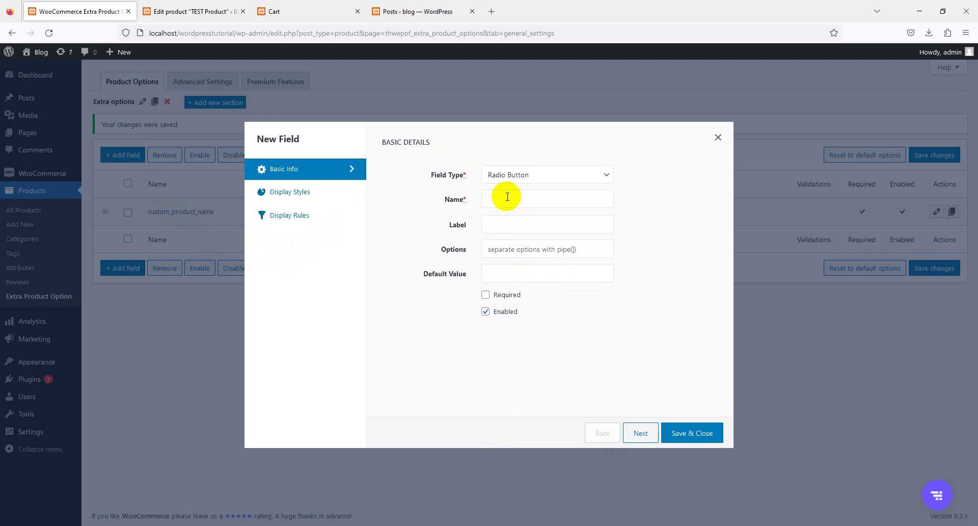
text(topping)
click(507, 222)
double_click(509, 199)
click(513, 225)
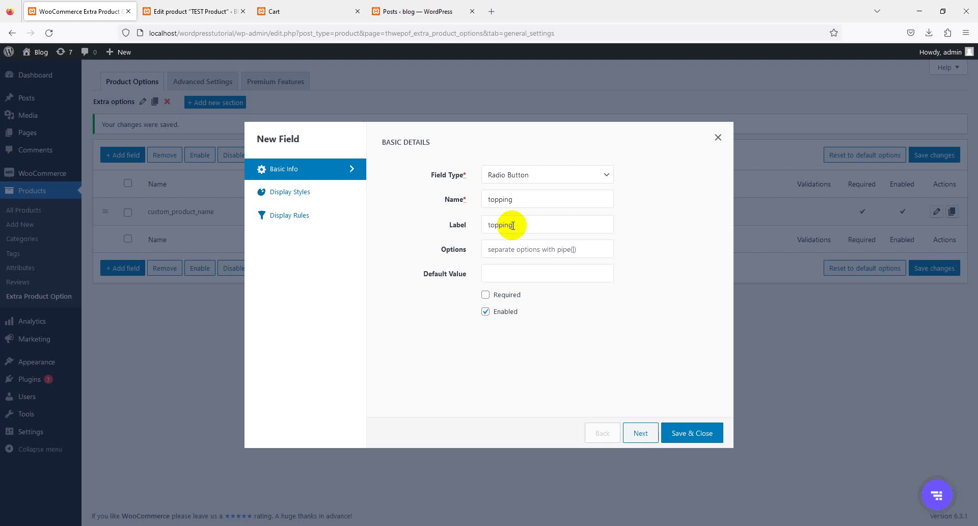
key(F11)
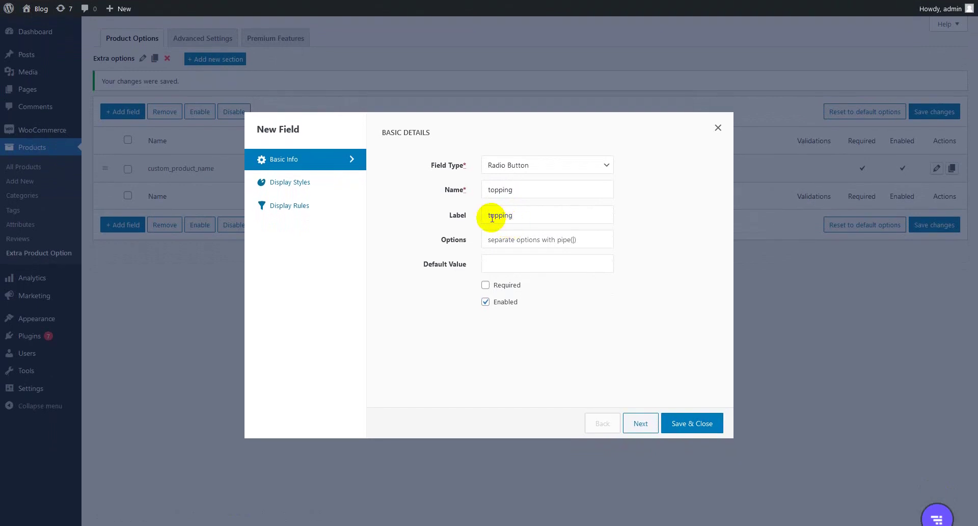
click(492, 217)
text(T)
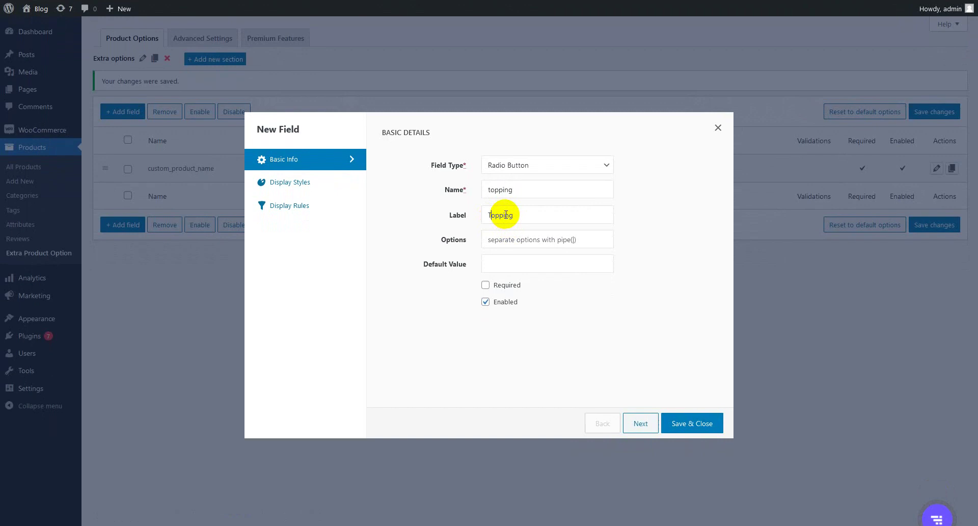
key(F11)
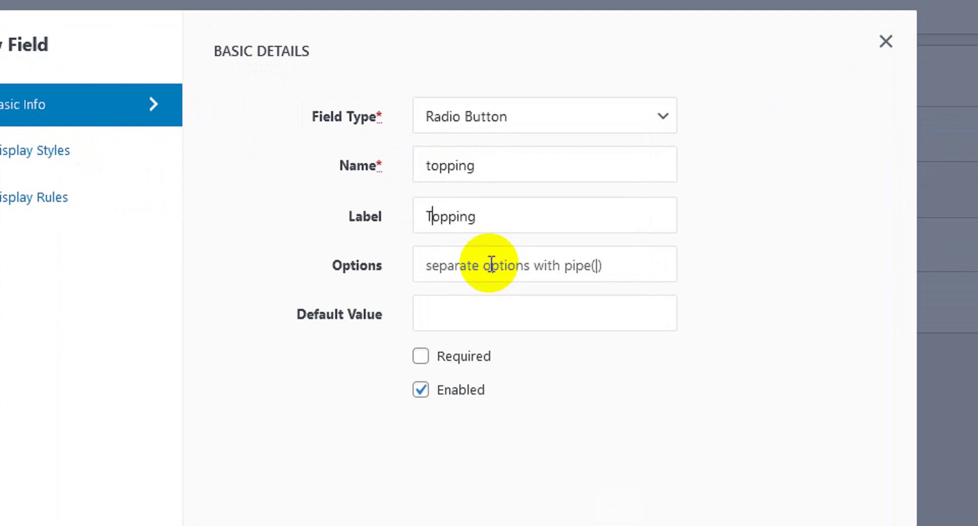
- Give it options YES|NO|MAYBE, mark it required, and save
click(490, 264)
text(YES|)
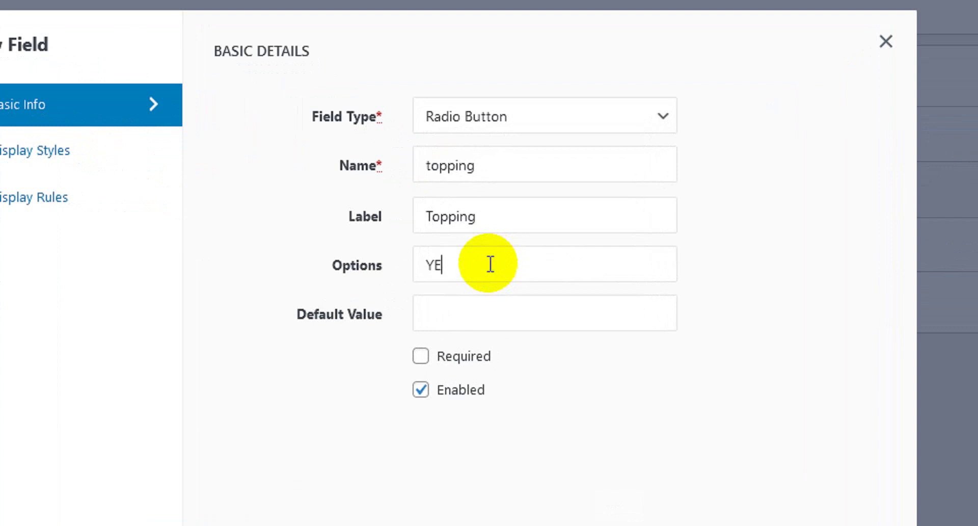
text(NO)
text(|)
text(MAYBE)
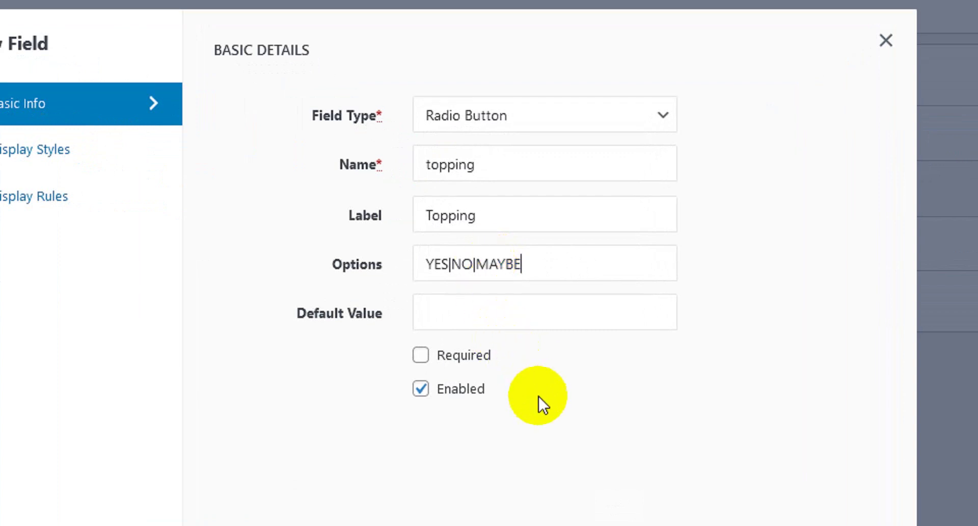
scroll(545, 394, down, 1)
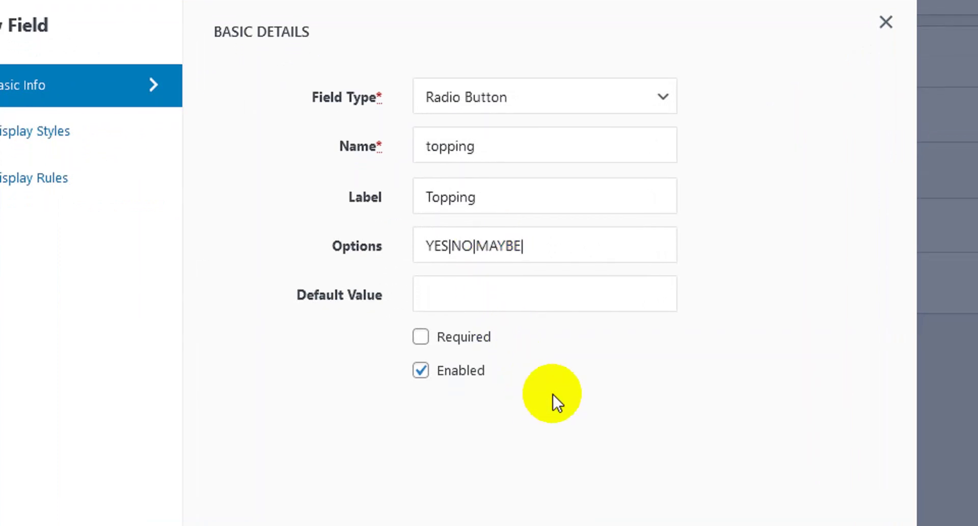
click(430, 339)
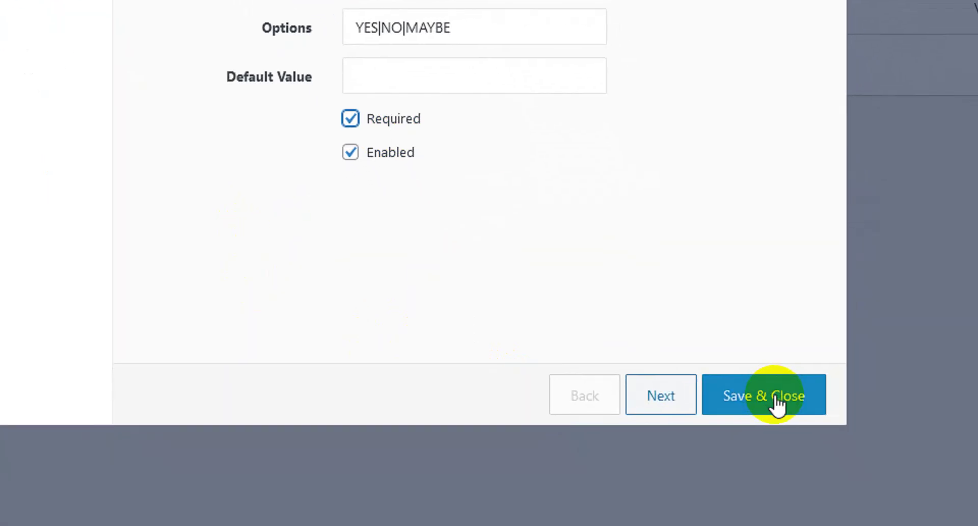
click(772, 396)
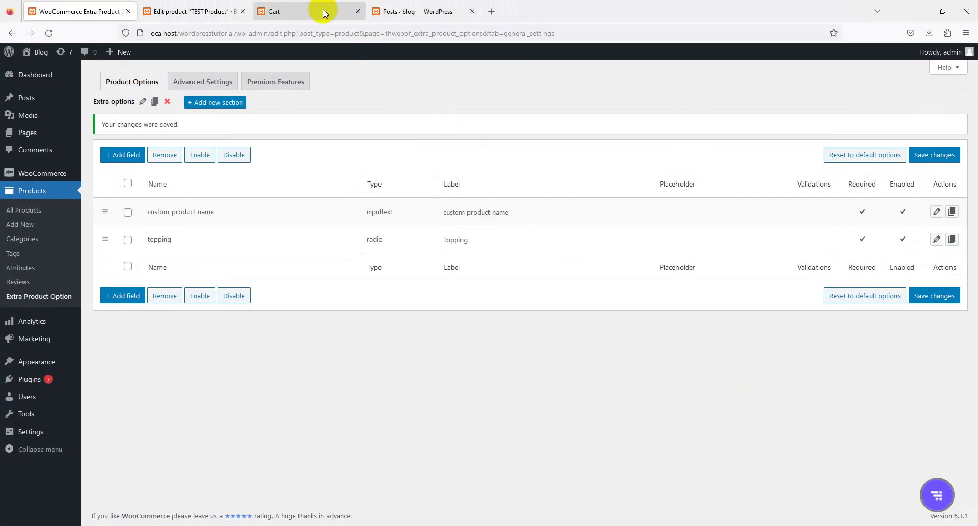
click(222, 13)
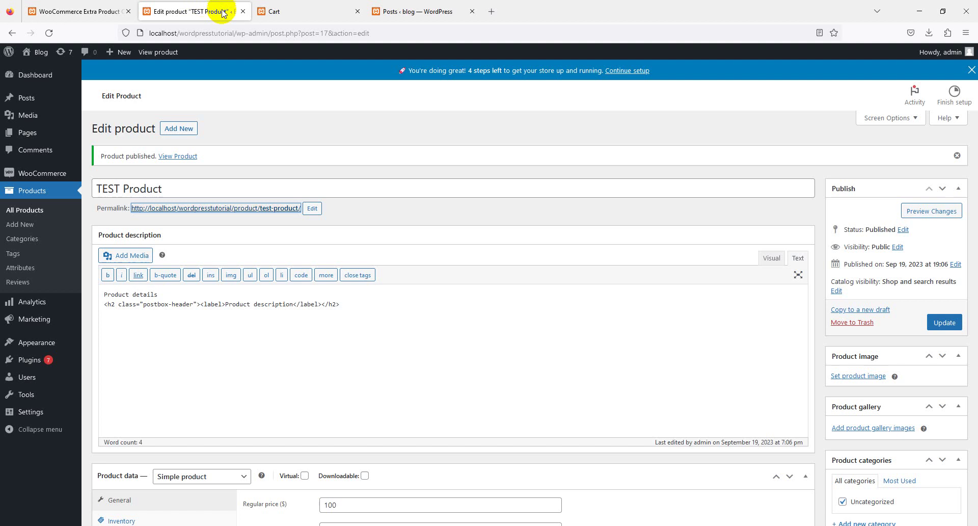
- Remove the earlier TEST Product item from the cart and go back to the product
click(301, 11)
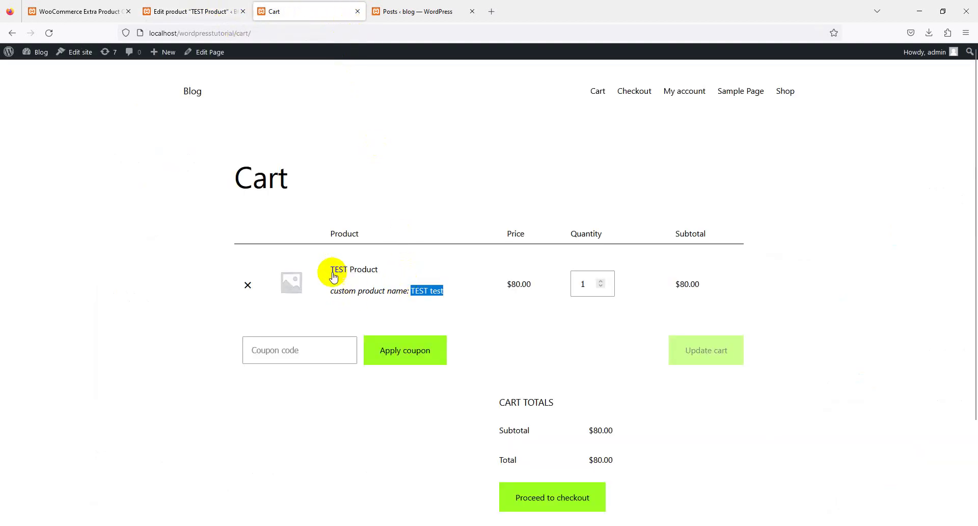
click(248, 284)
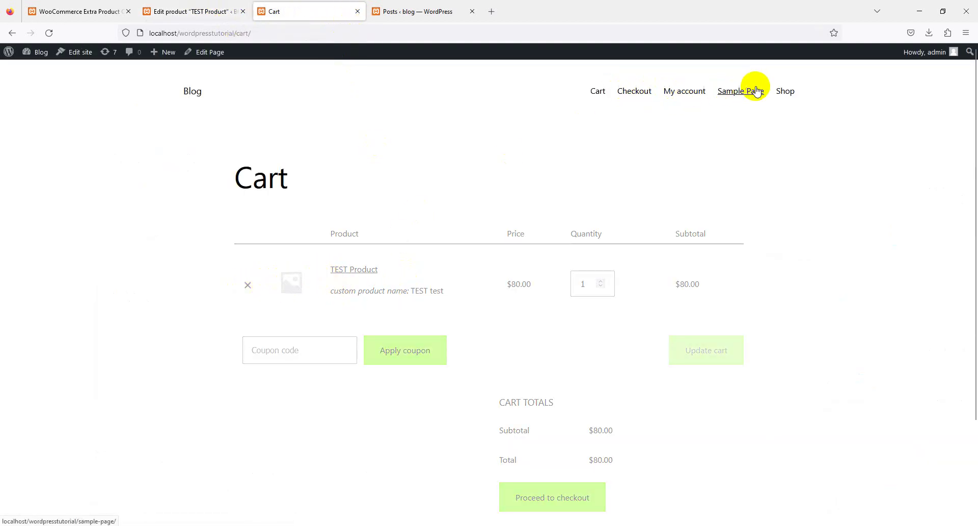
click(782, 97)
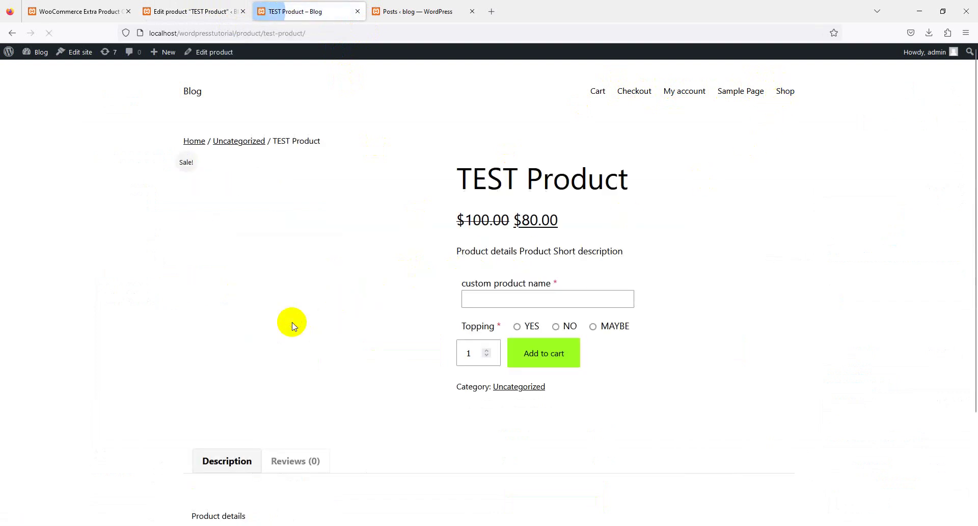
- Add TEST Product to the cart with topping MAYBE and custom name 'TEST test'
click(526, 330)
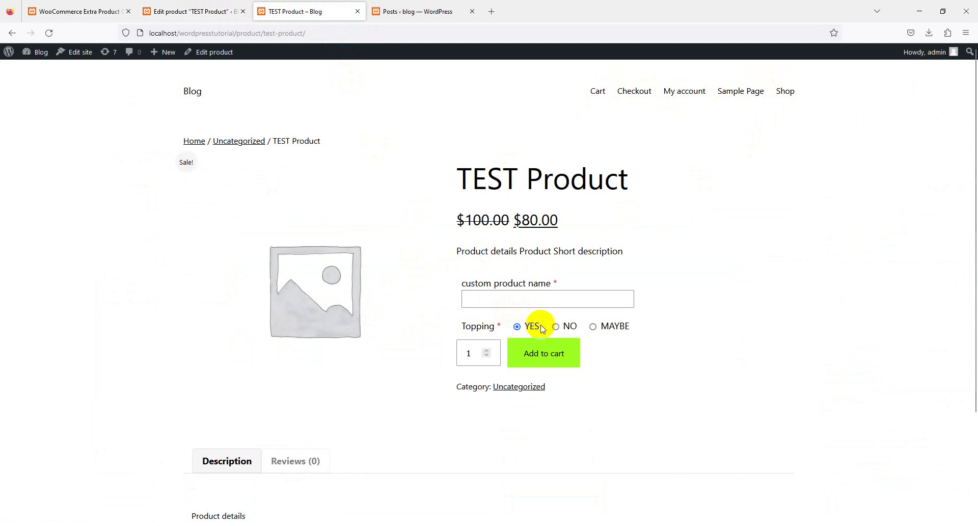
click(564, 329)
click(607, 330)
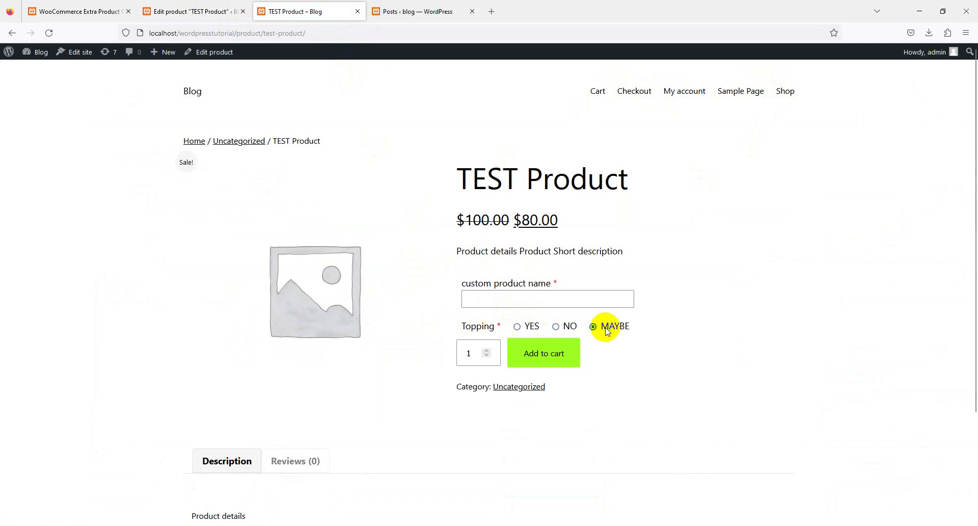
click(501, 301)
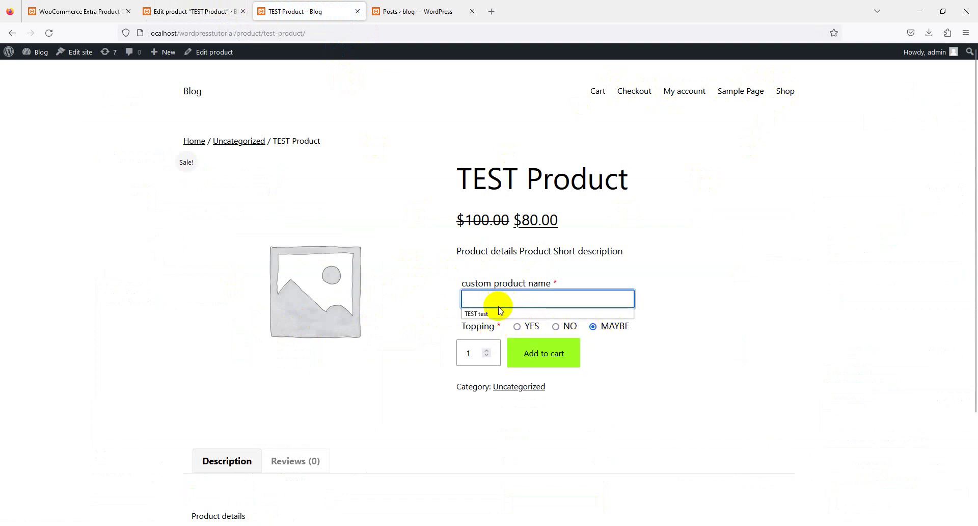
click(498, 313)
click(544, 352)
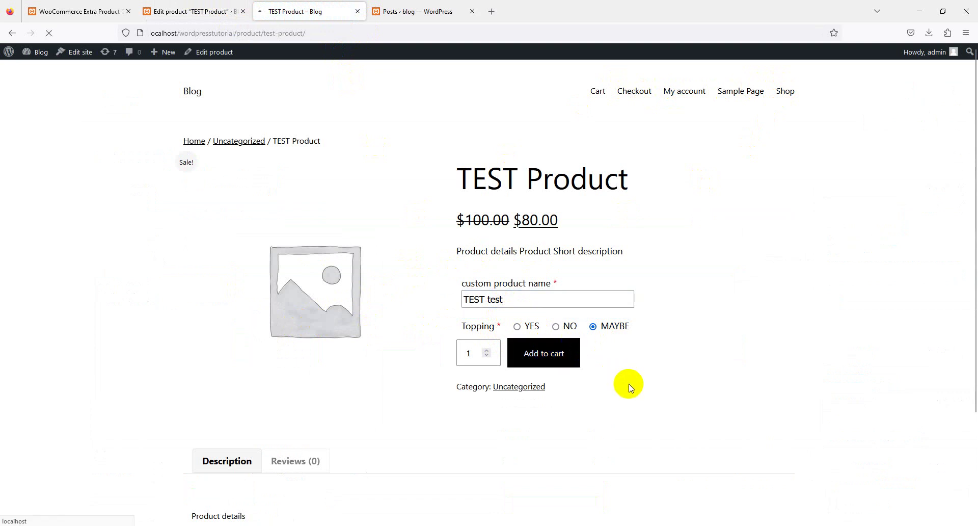
- Check that the cart lists Topping: MAYBE and the custom name 'TEST test'
click(780, 174)
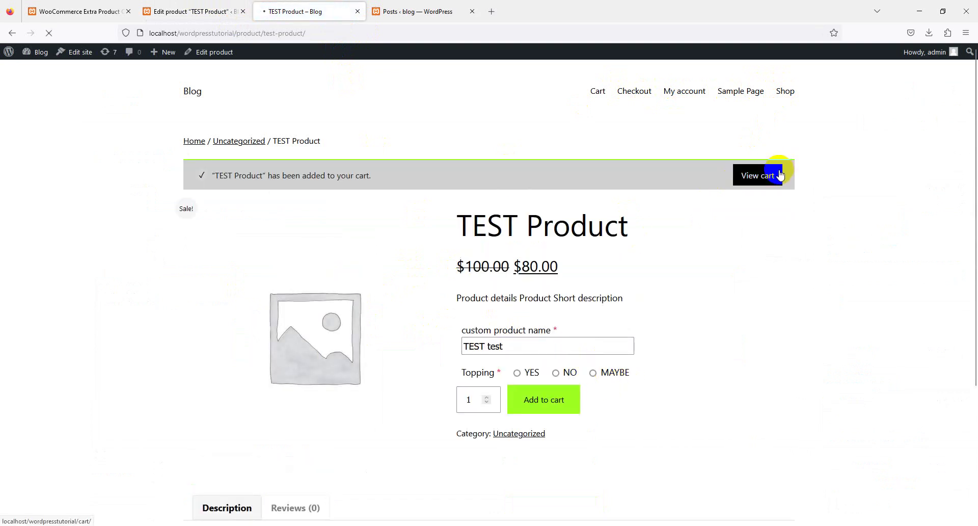
drag(333, 301, 388, 301)
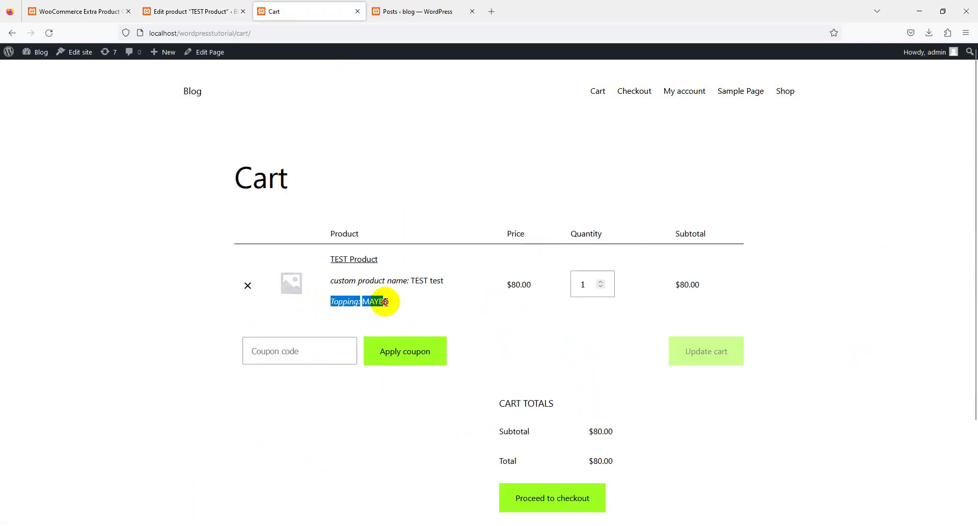
drag(331, 280, 467, 279)
scroll(549, 356, down, 1)
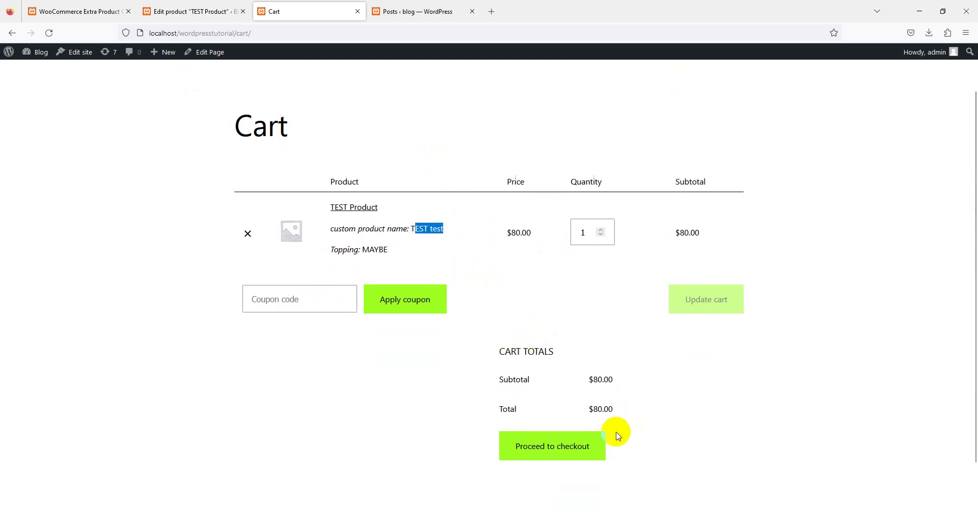
click(576, 441)
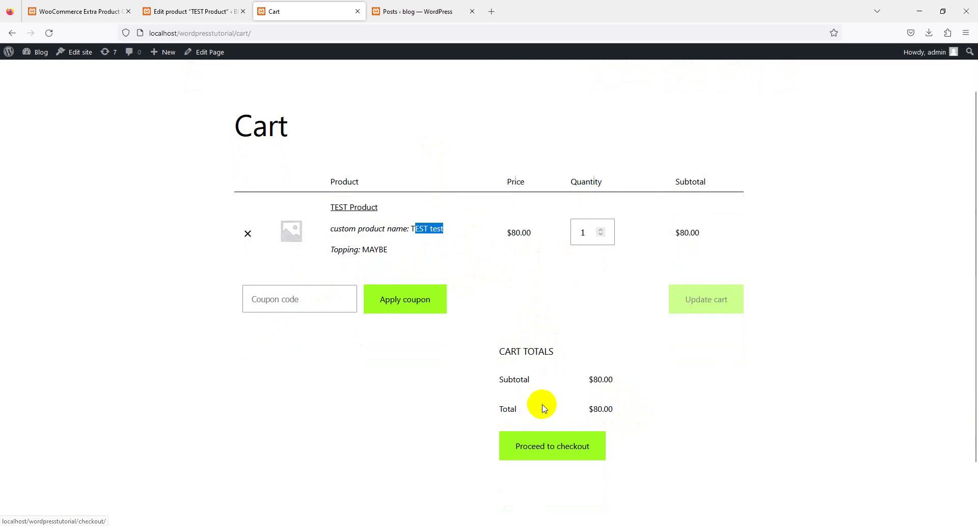
double_click(417, 238)
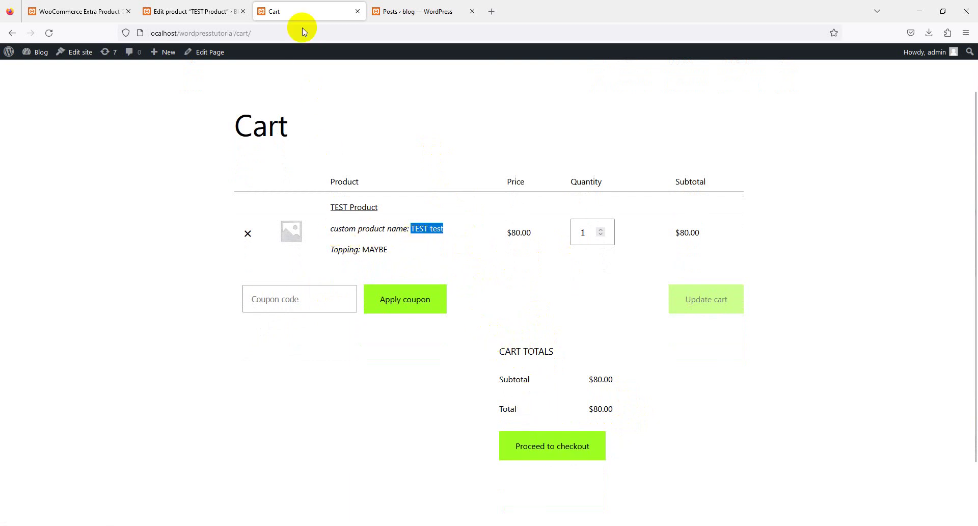
click(192, 11)
click(118, 5)
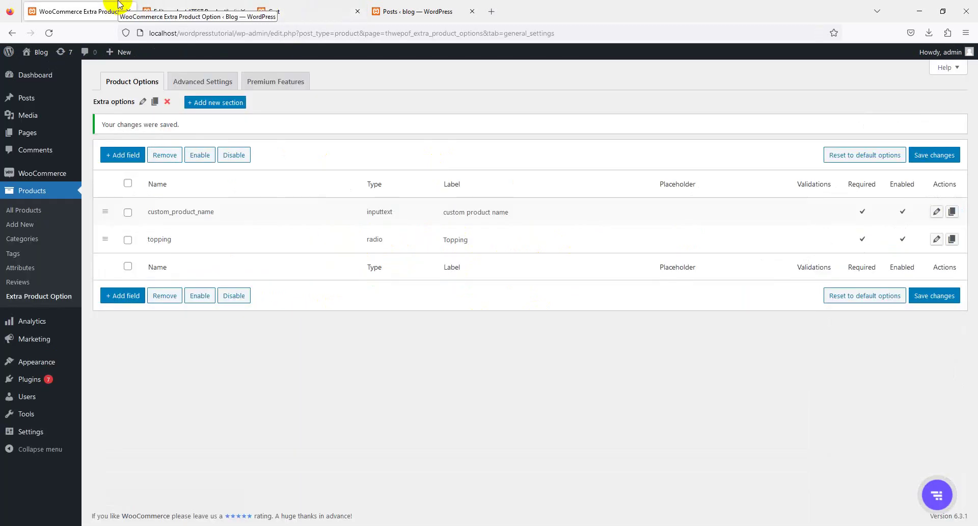